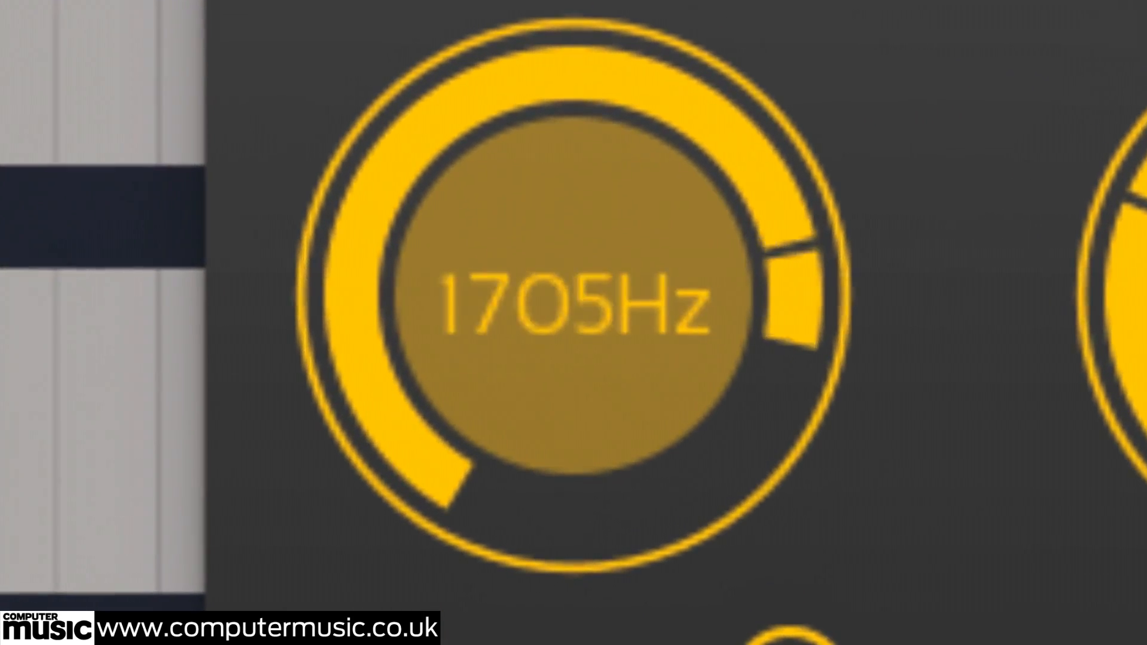
- Set the frequency multiplier of the HoRNetFreMo plug-in to 6
drag(914, 642, 915, 644)
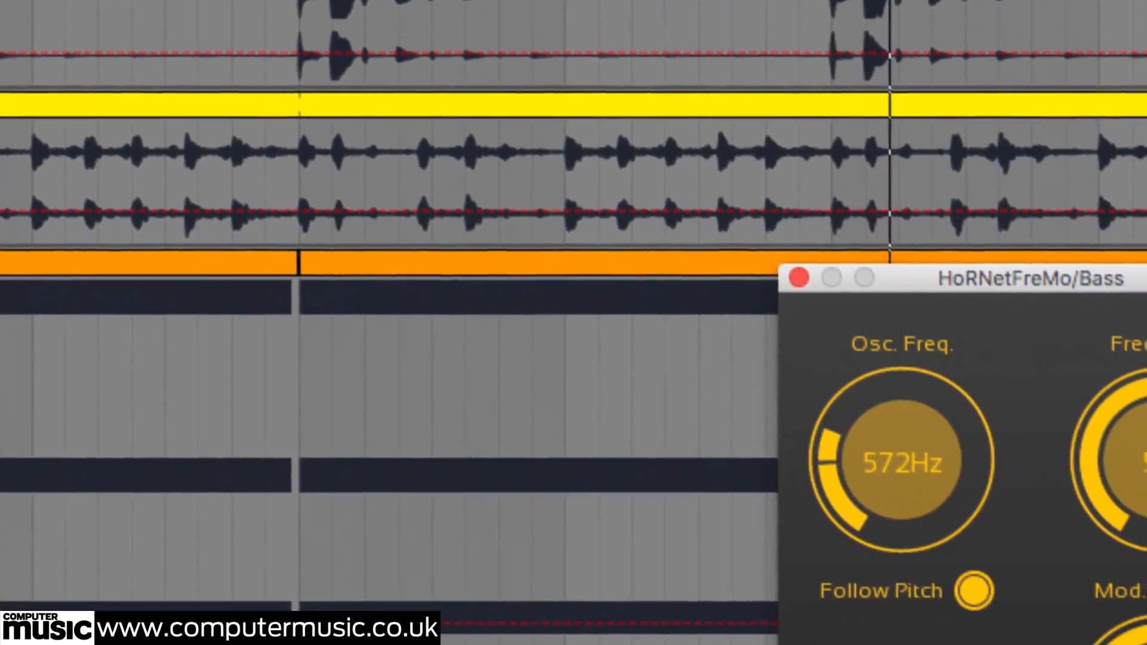
double_click(1124, 429)
text(6)
key(Return)
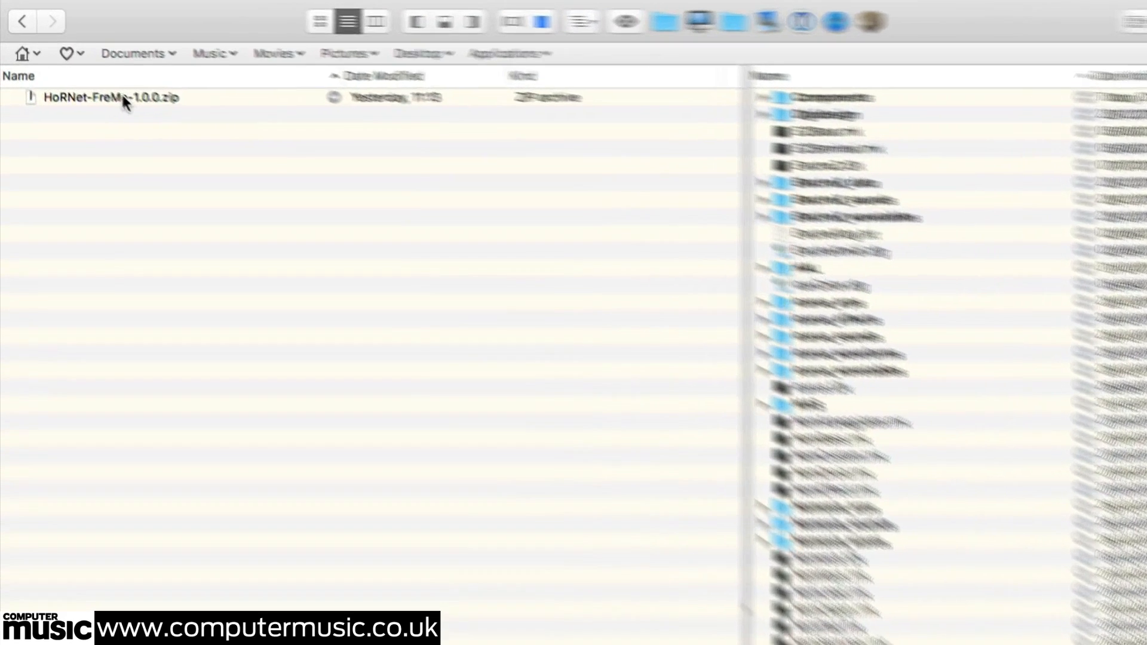
- Extract HoRNet-FreMo-1.0.0.zip and reveal the plug-in files inside the extracted folder's mac subfolder
double_click(69, 55)
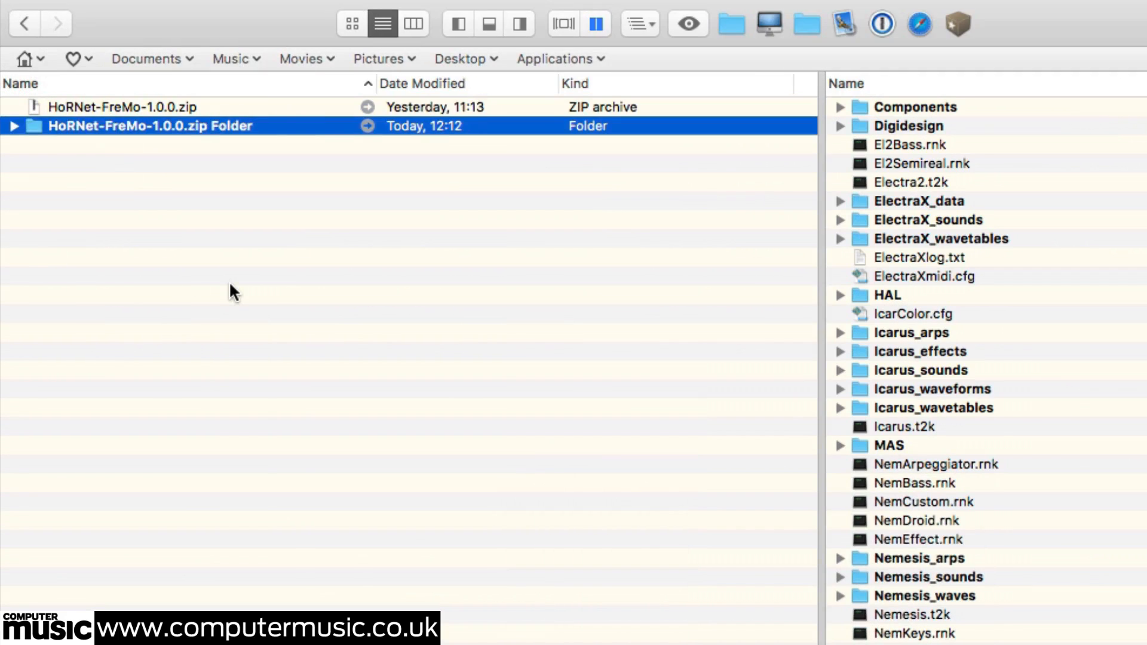
click(13, 126)
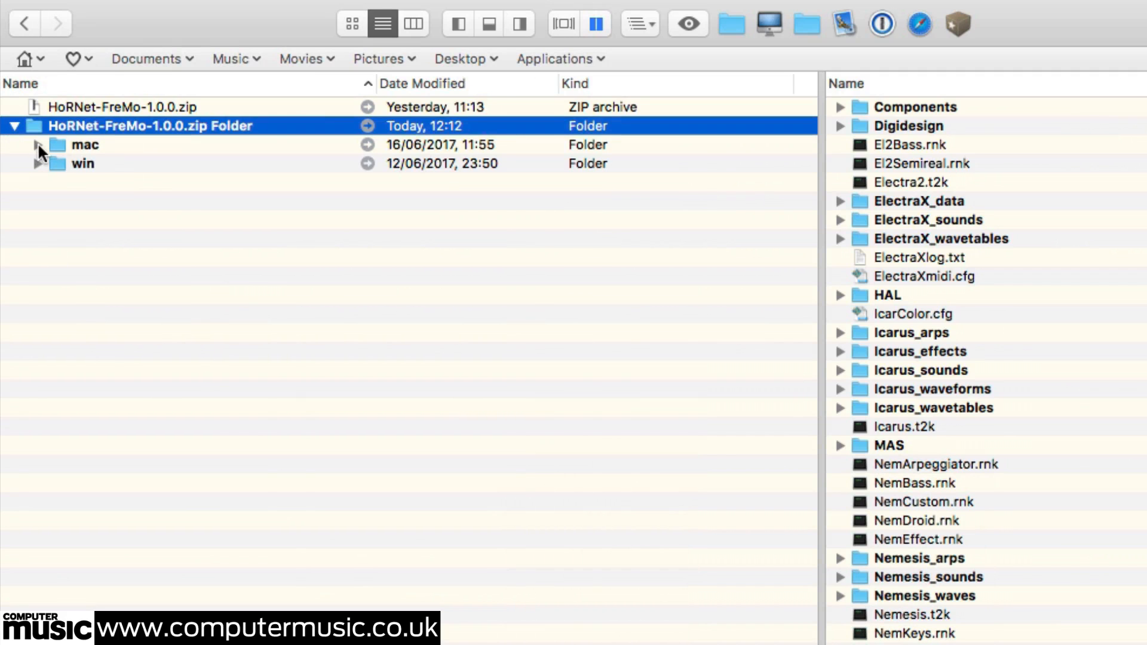
click(38, 145)
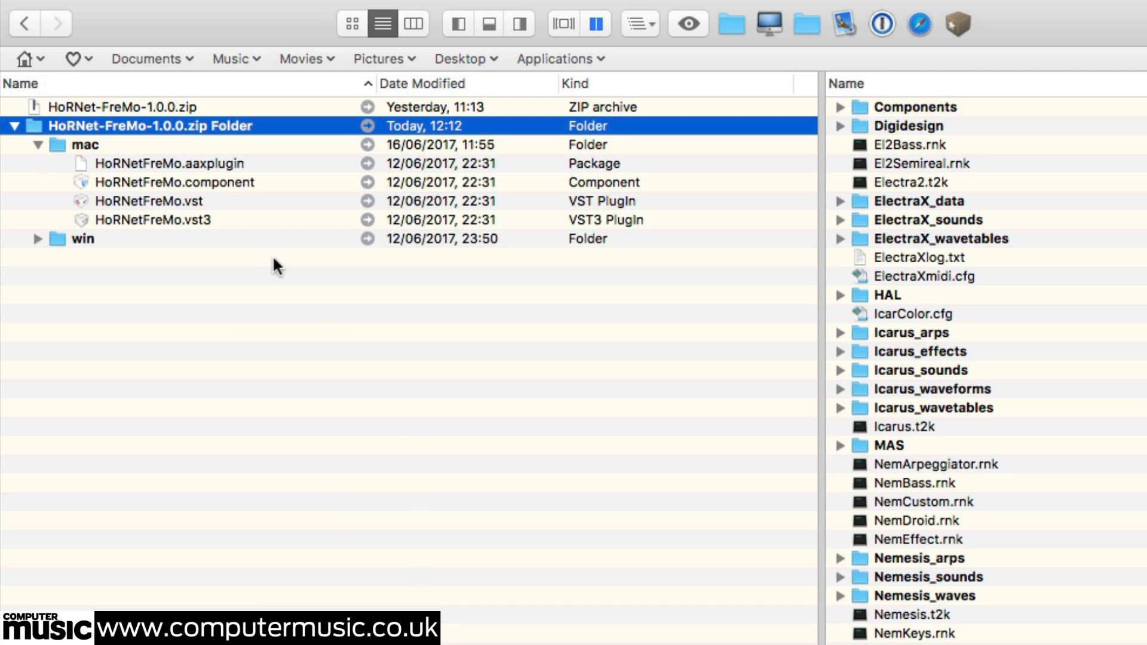
- Move HoRNetFreMo.component into the Components folder and HoRNetFreMo.vst into the VST folder
drag(187, 182, 860, 108)
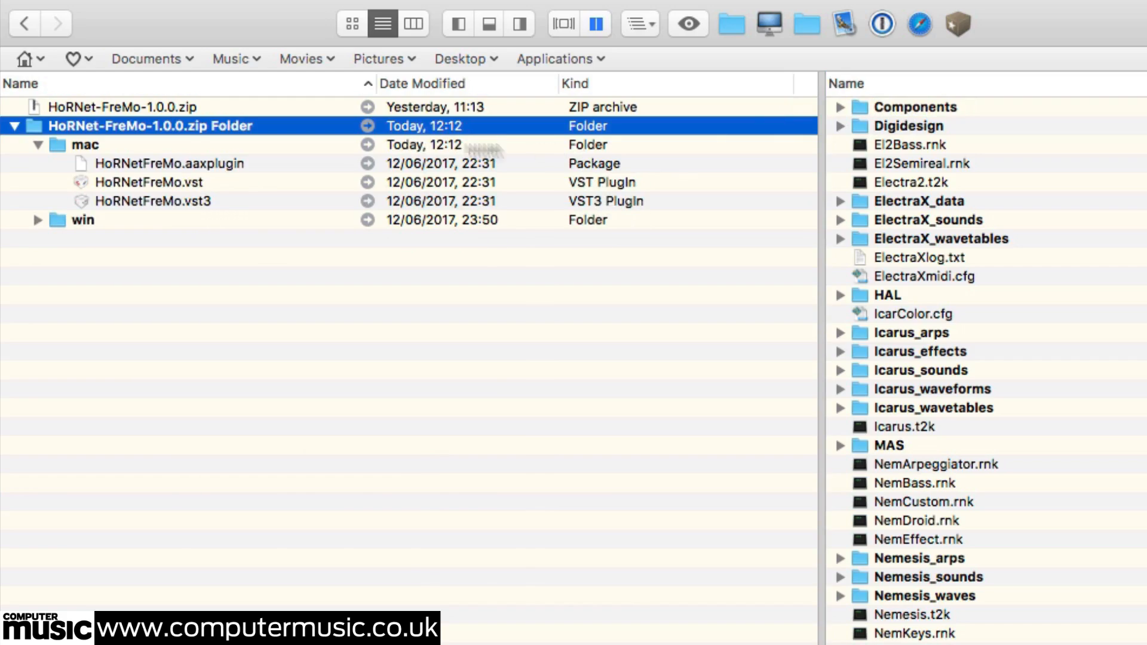
drag(157, 182, 557, 515)
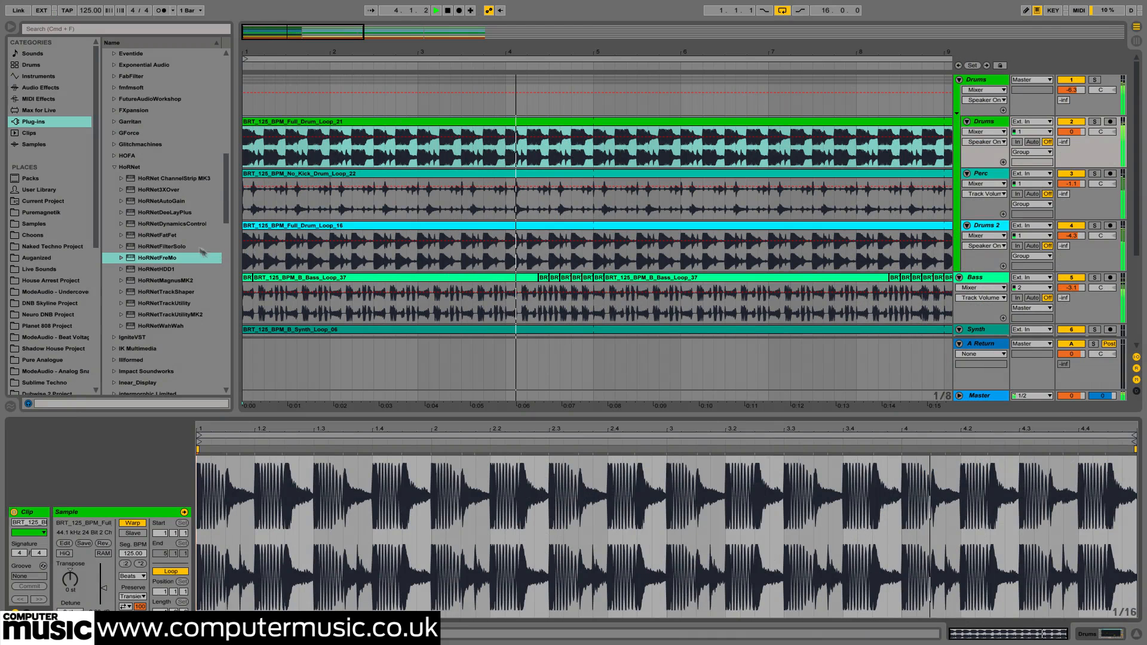
- In Ableton Live, load HoRNetFreMo on the Drums track and raise its modulation amount to 100%
drag(307, 166, 380, 95)
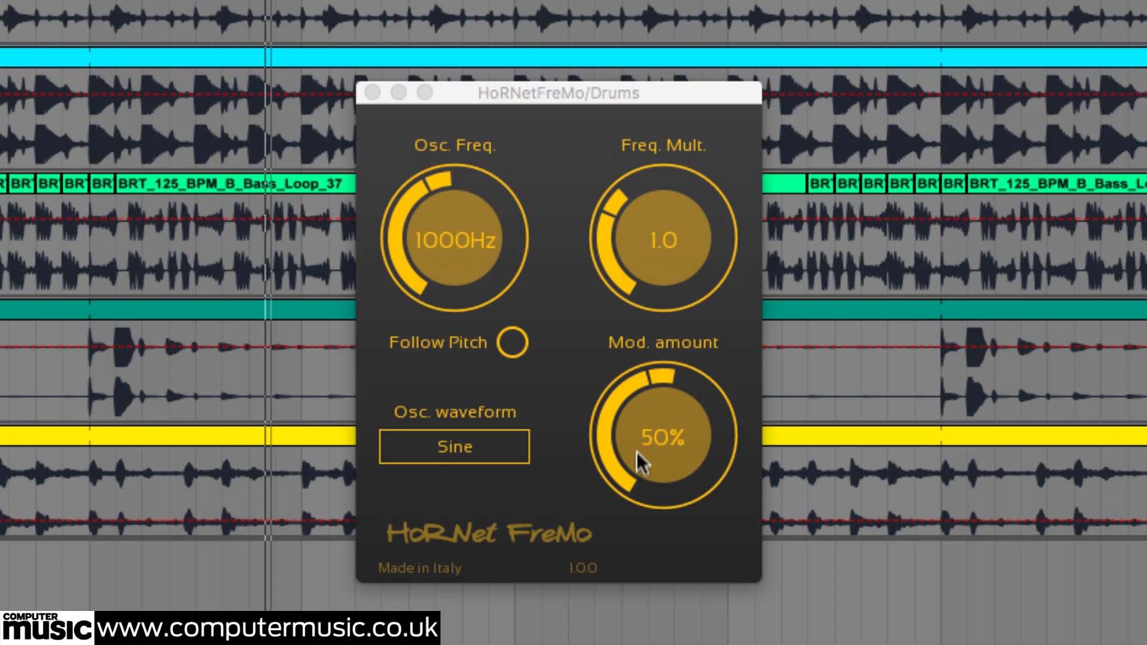
drag(626, 444, 645, 282)
double_click(657, 447)
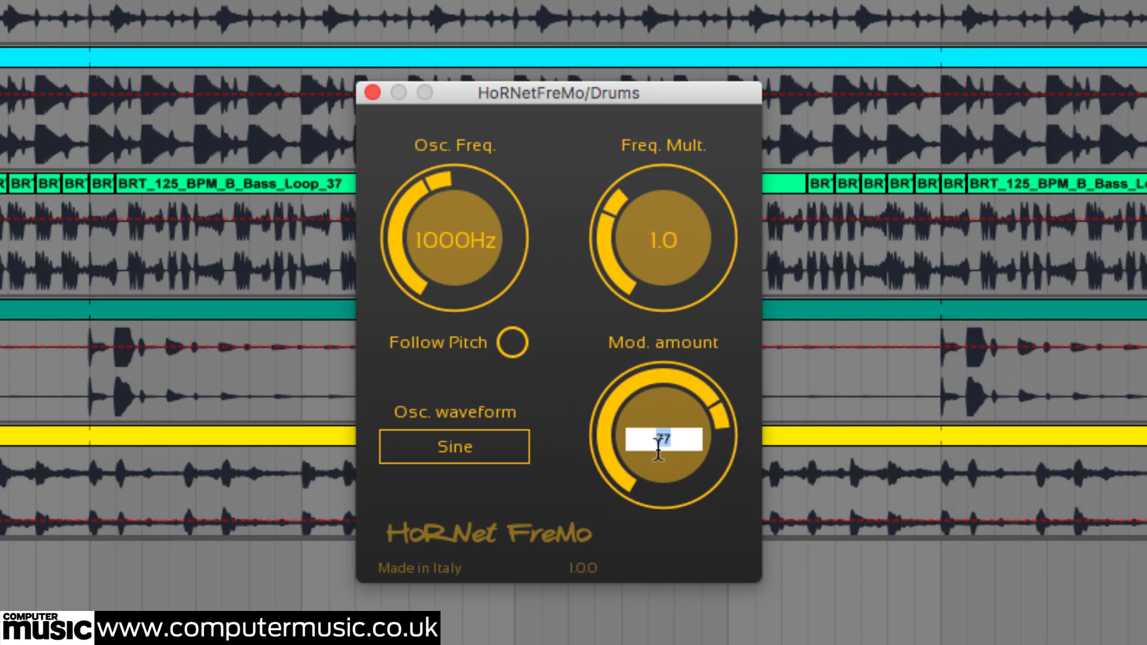
key(Return)
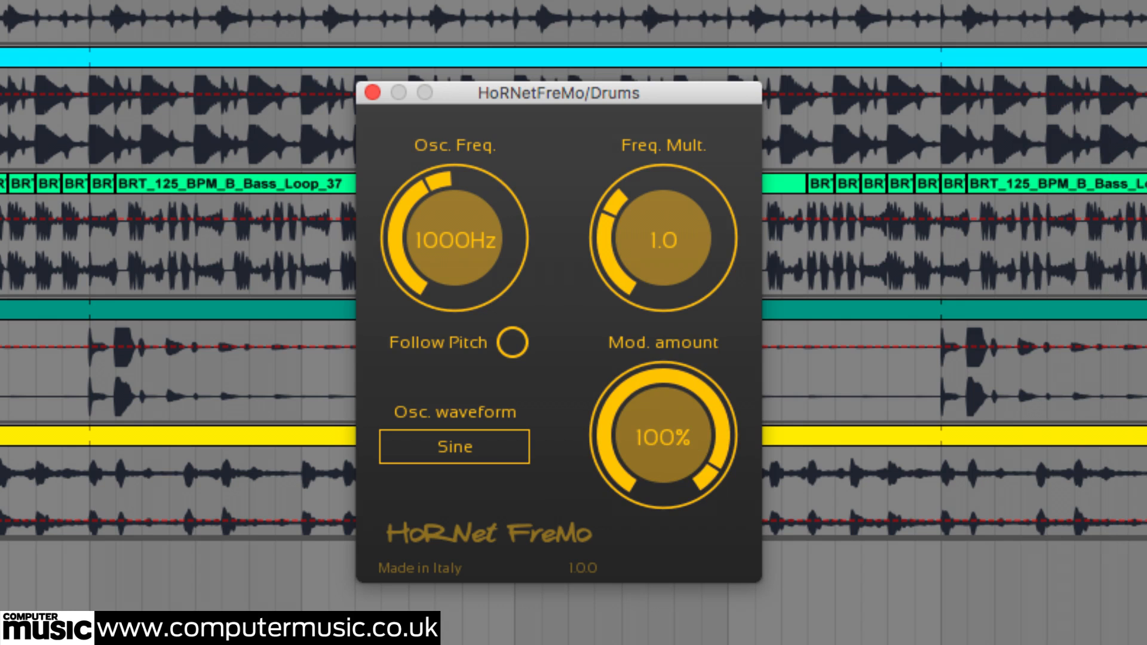
- Reduce the Drums plug-in's modulation amount to 50% and turn it down further
double_click(629, 433)
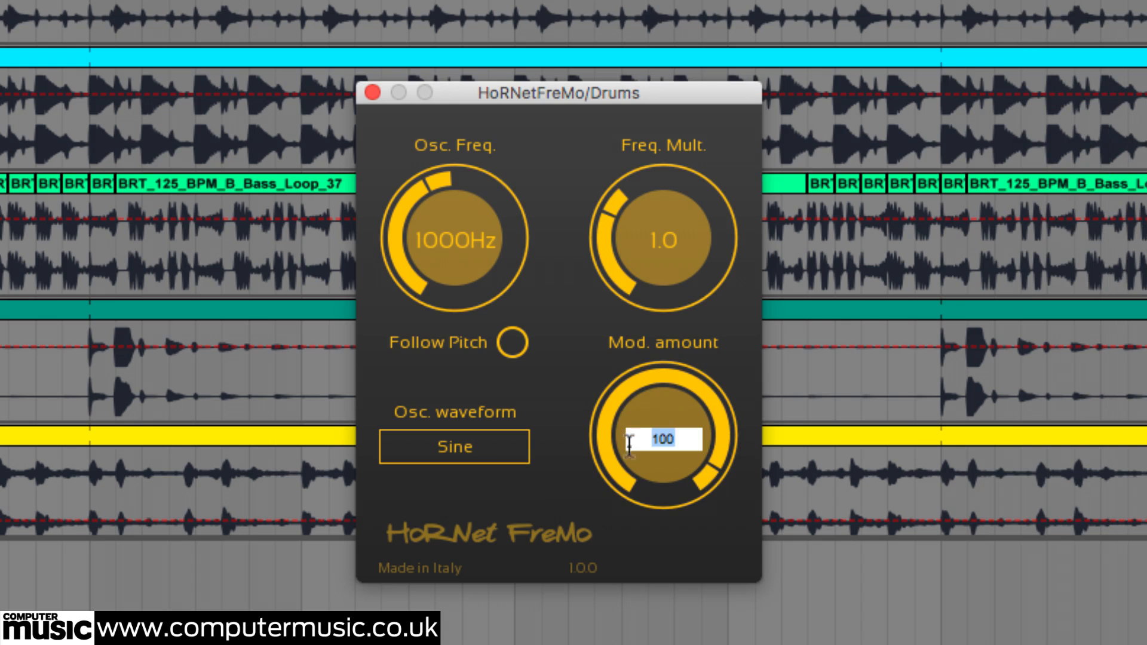
text(50)
key(Return)
drag(635, 409, 624, 464)
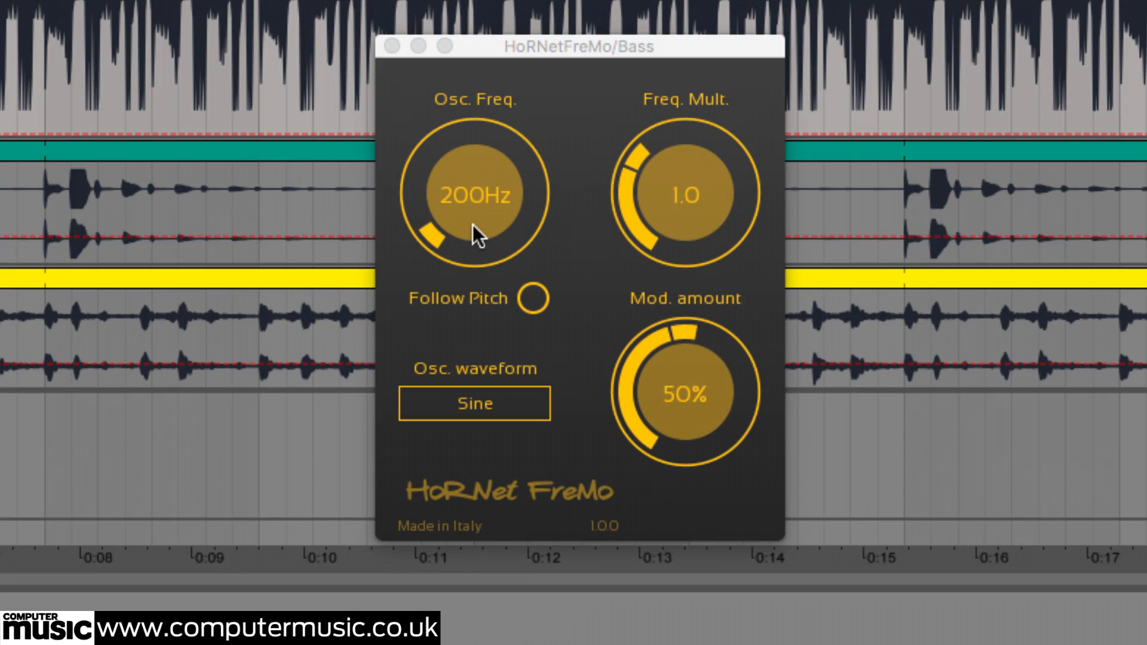
- Sweep the Bass plug-in's oscillator frequency from 200 Hz up to 2000 Hz and back down
click(472, 225)
drag(472, 225, 511, 230)
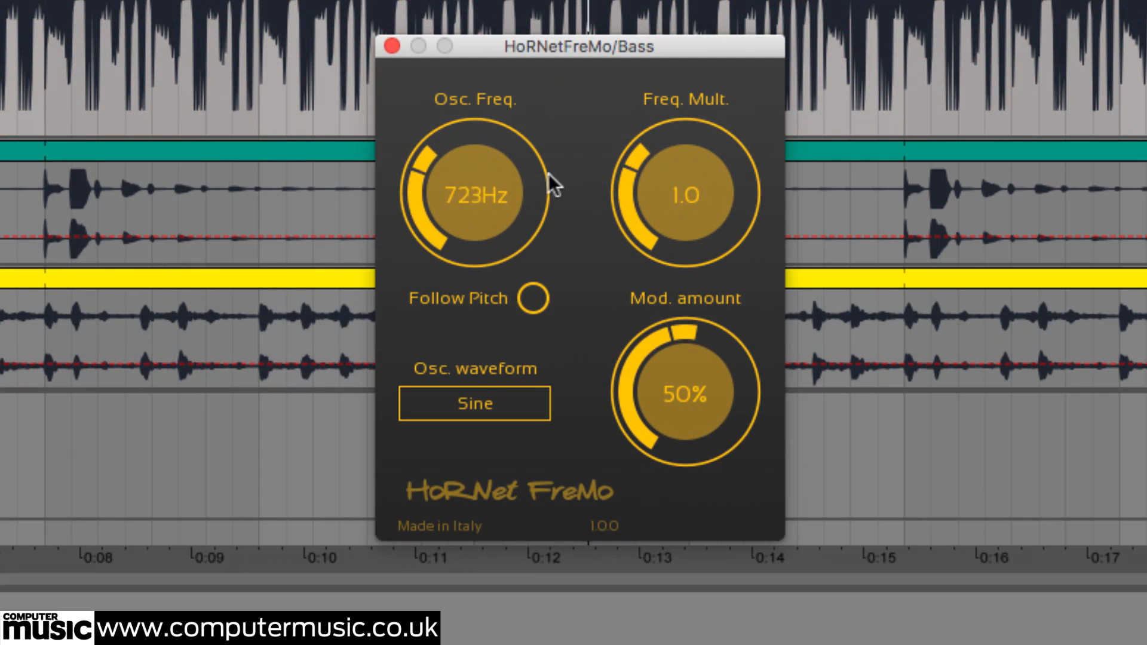
drag(554, 157, 574, 0)
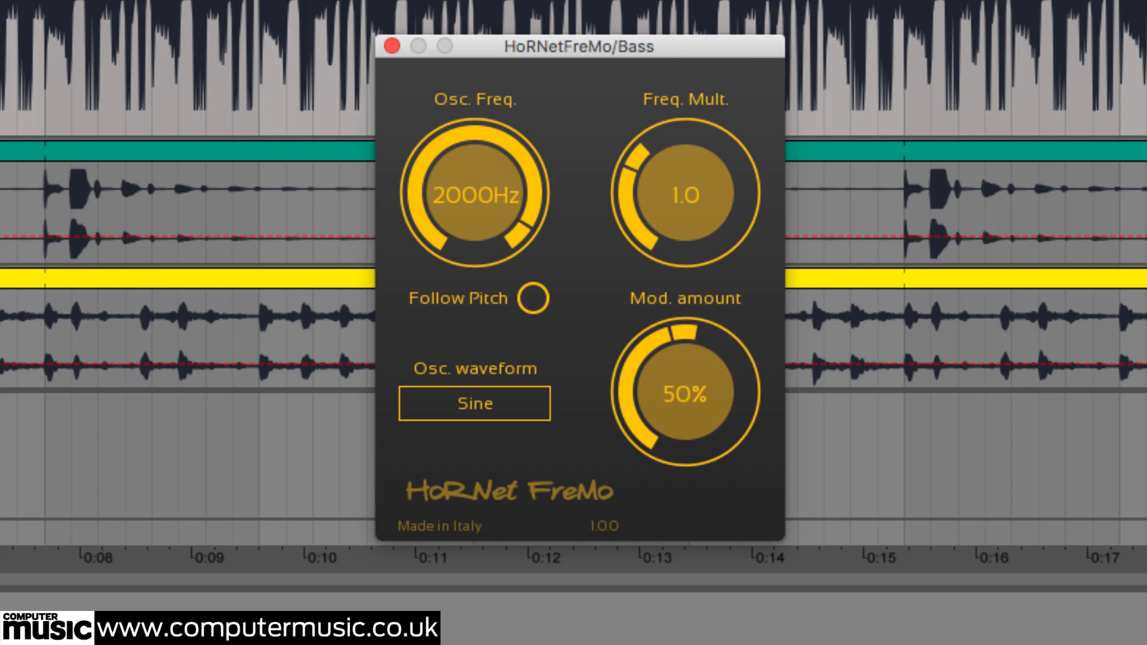
drag(496, 226, 512, 402)
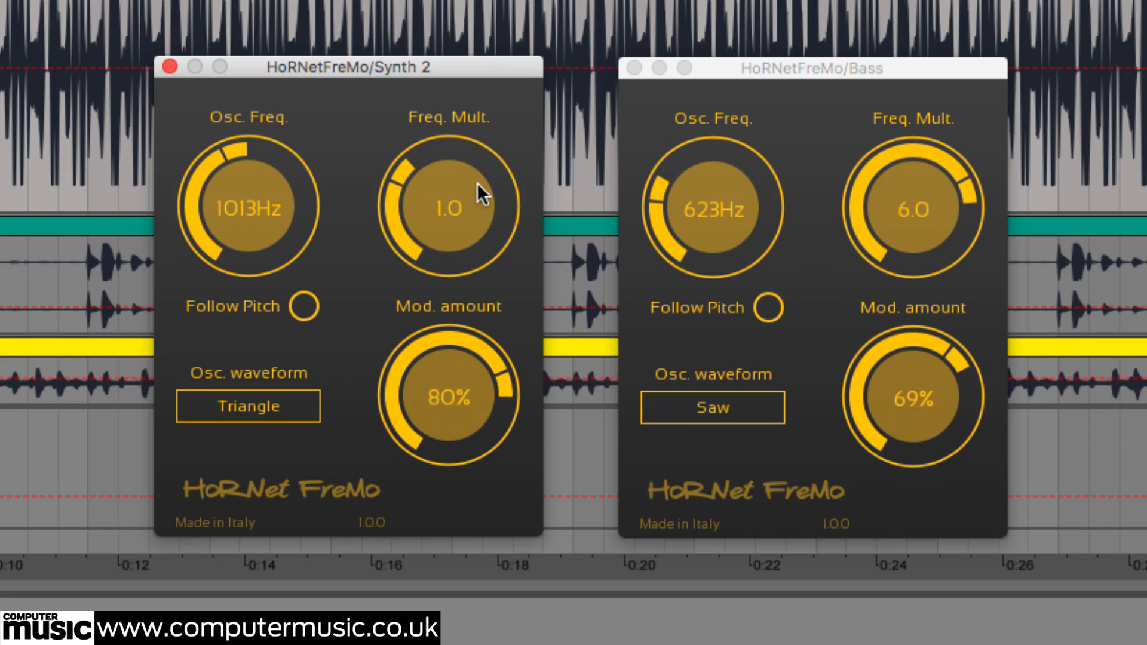
- Try Synth 2's frequency multiplier at 5.6, 0.2 and 0.1, with the oscillator frequency lowered to 200 Hz
drag(395, 176, 415, 90)
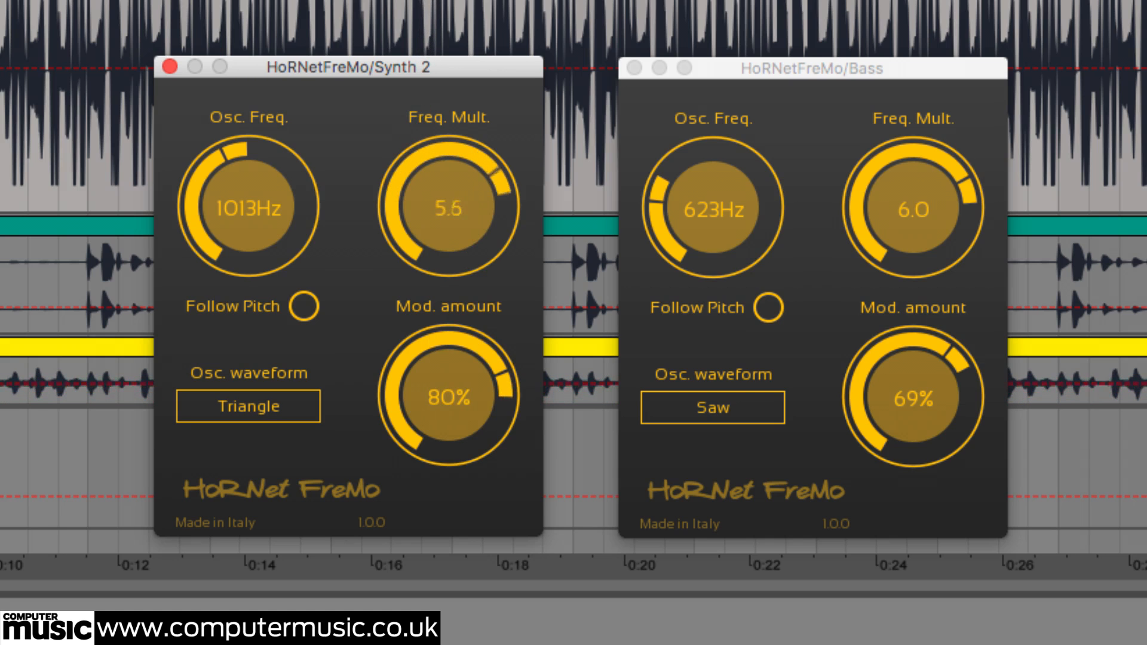
drag(449, 206, 440, 289)
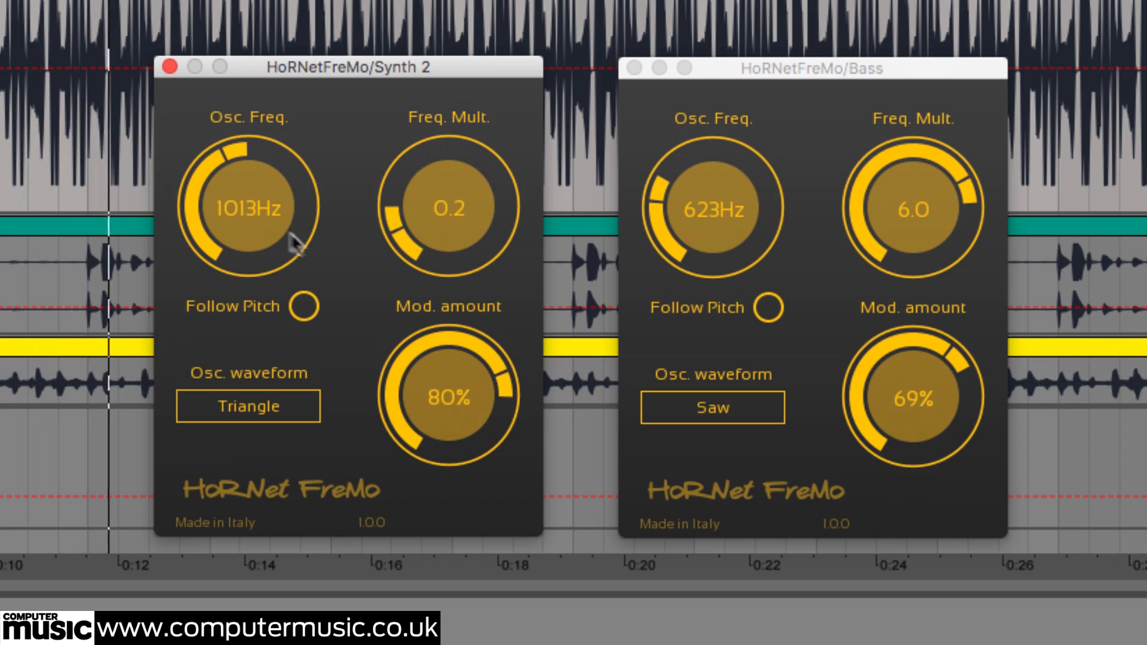
drag(293, 242, 233, 406)
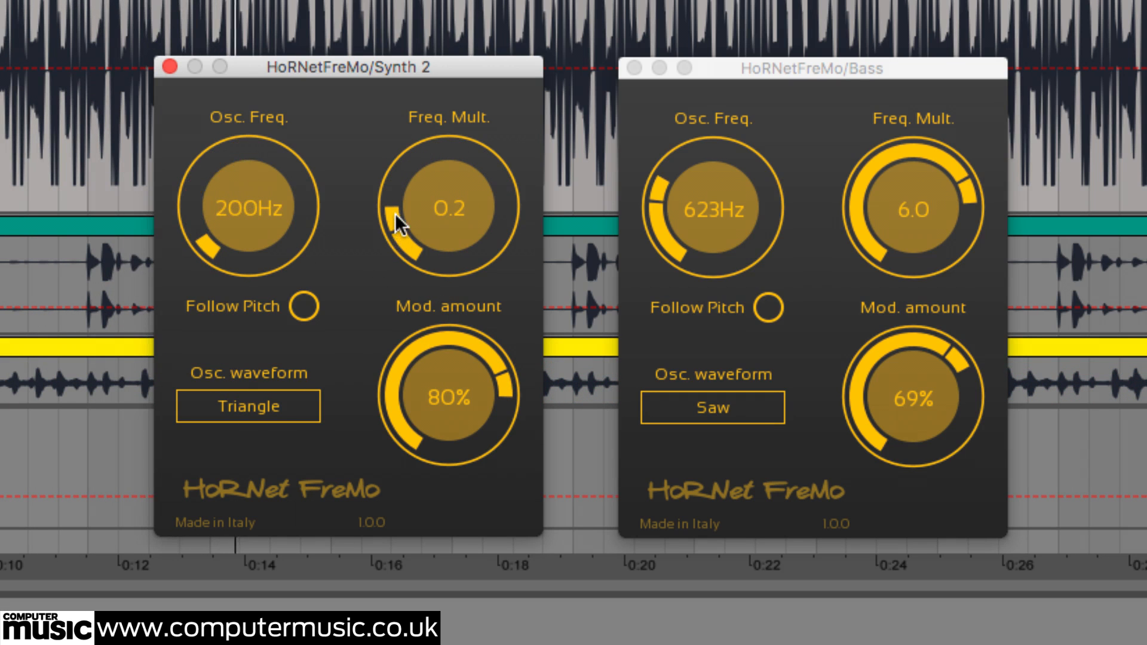
drag(395, 221, 420, 293)
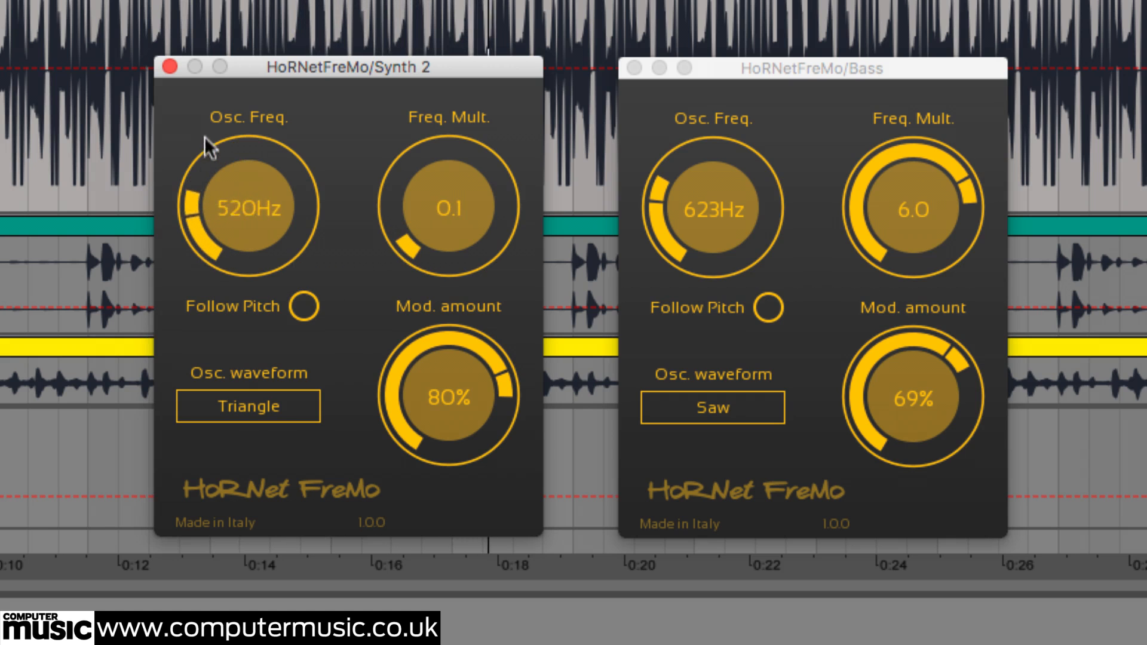
- Set Synth 2's frequency multiplier to 4.4 and tune its oscillator frequency to 537 Hz
drag(205, 136, 219, 90)
drag(410, 248, 432, 0)
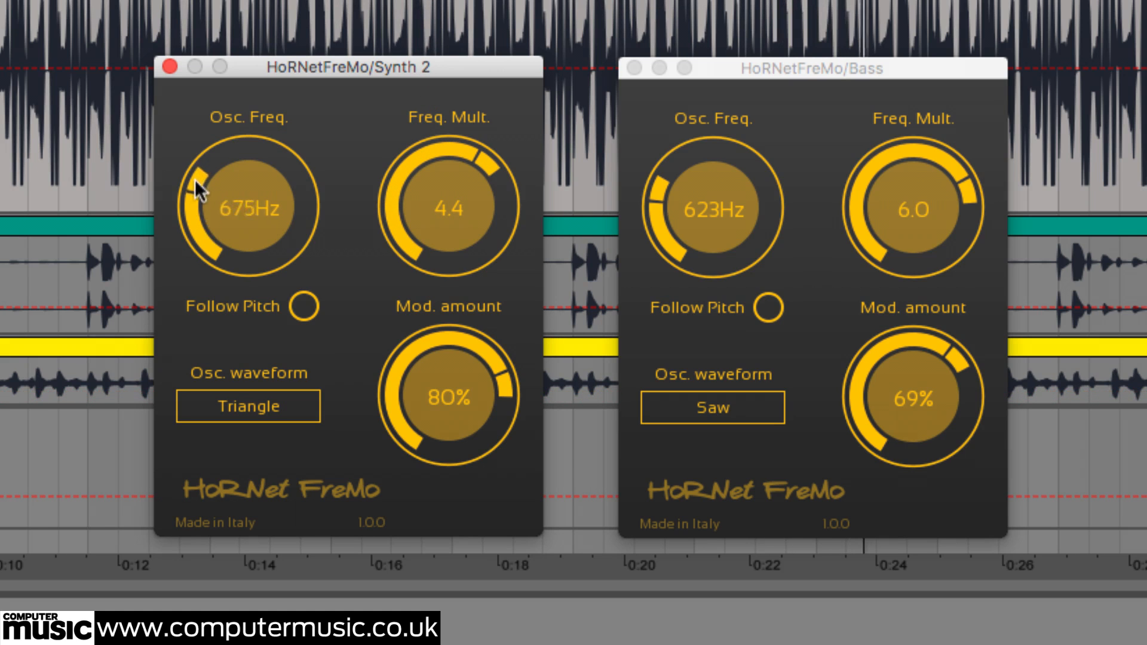
drag(191, 205, 188, 221)
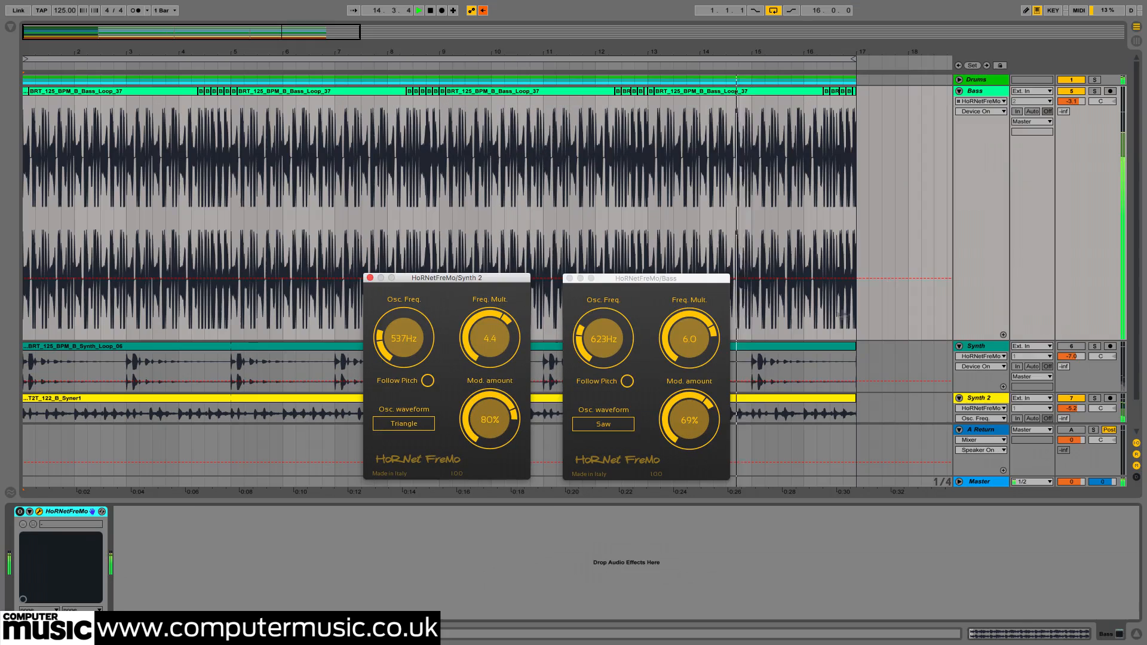
- Switch on the Bass track's HoRNetFreMo device and display its Freq. Mult. automation envelope in the arrangement
click(979, 111)
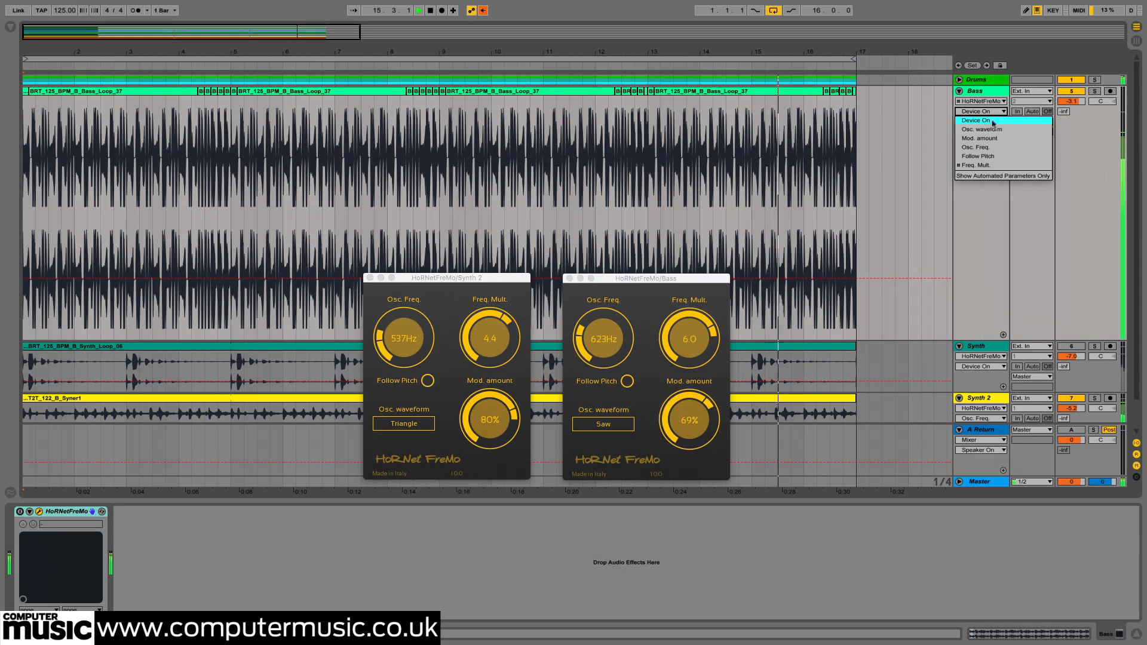
click(987, 166)
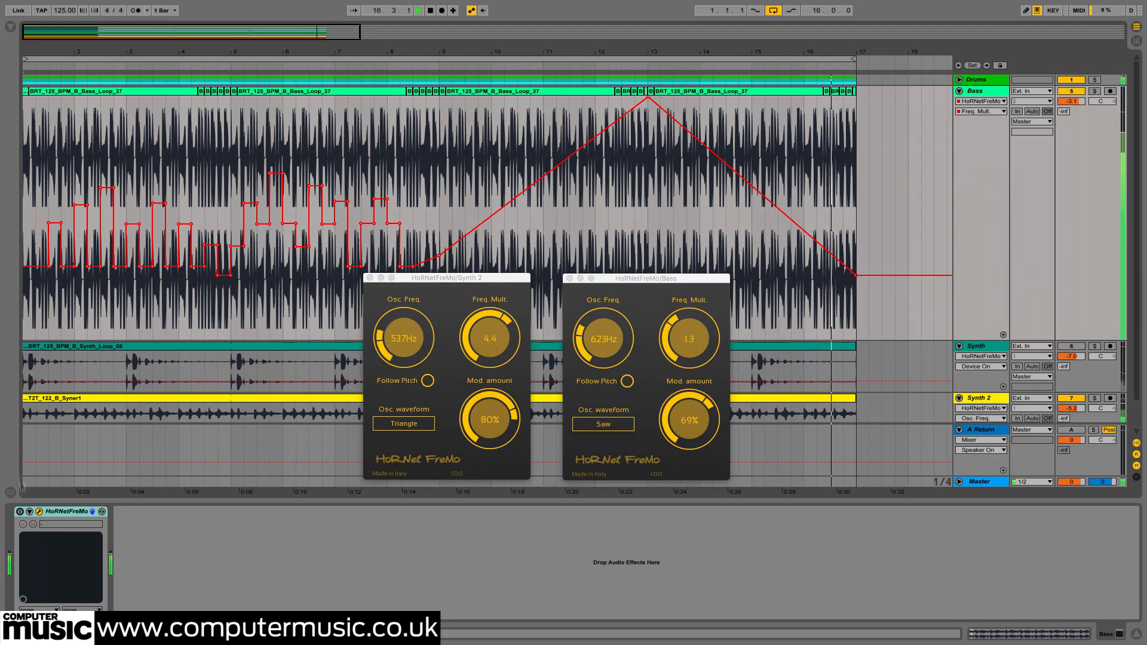
click(19, 513)
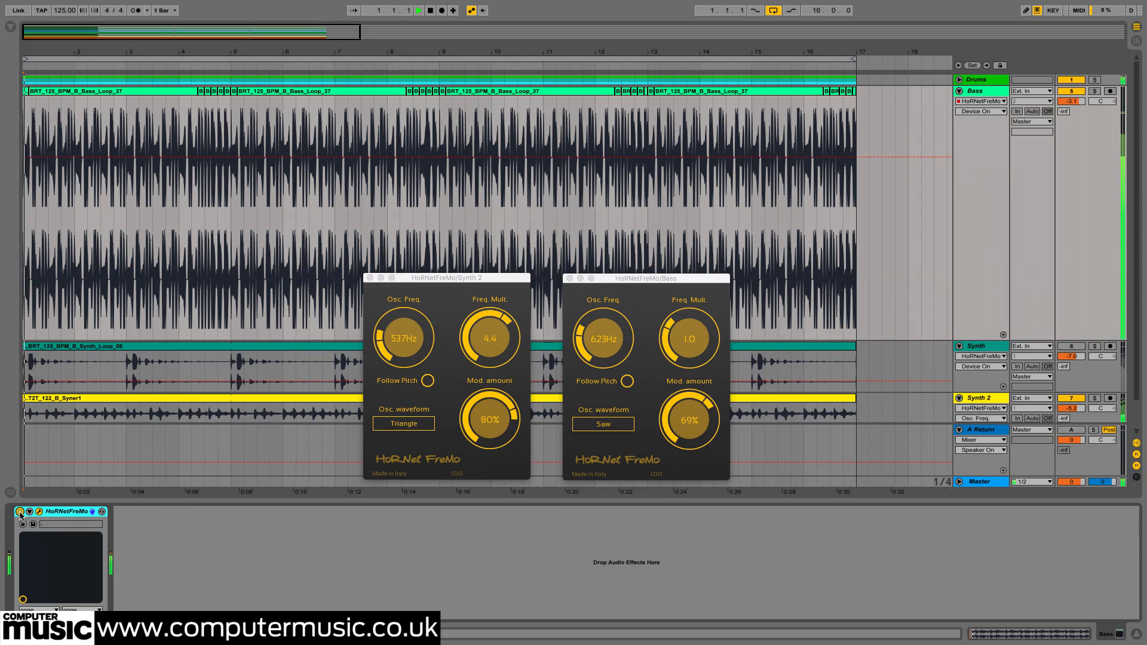
click(979, 111)
click(990, 157)
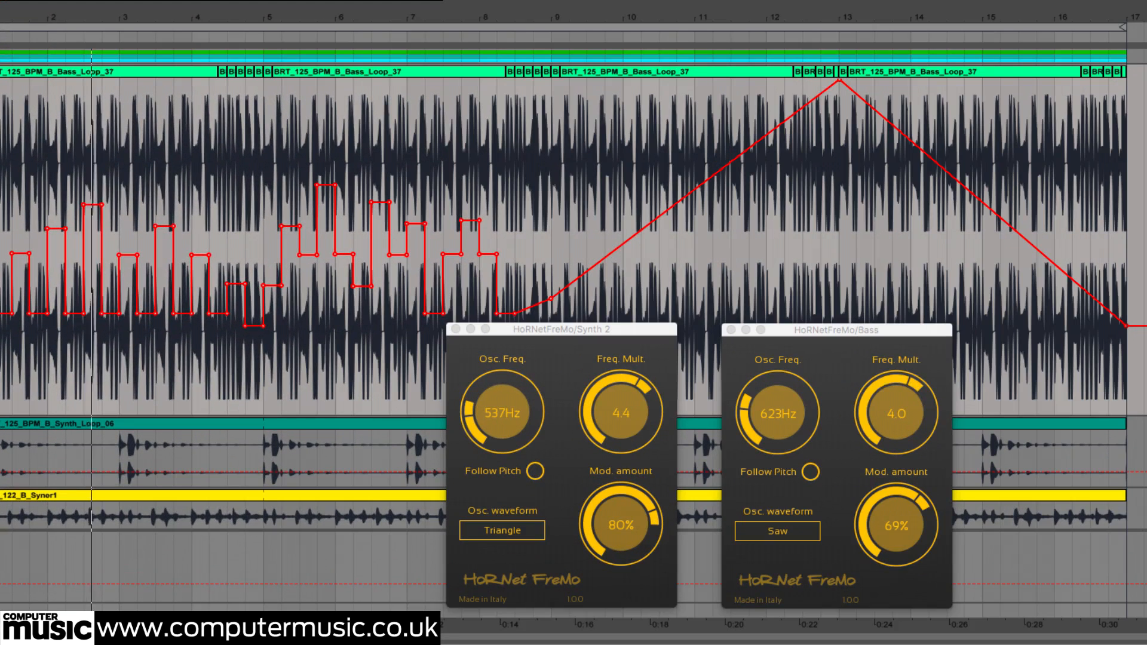
drag(621, 540, 621, 644)
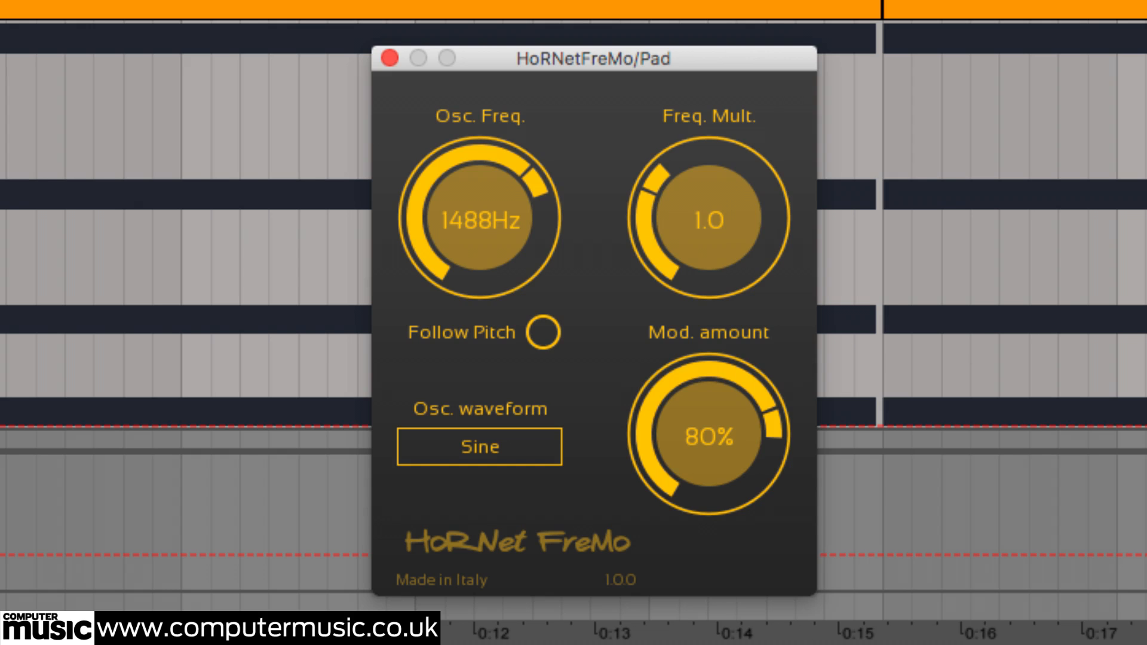
- Play the track and try the Triangle, Square and Saw oscillator waveforms on the Pad plug-in
key(space)
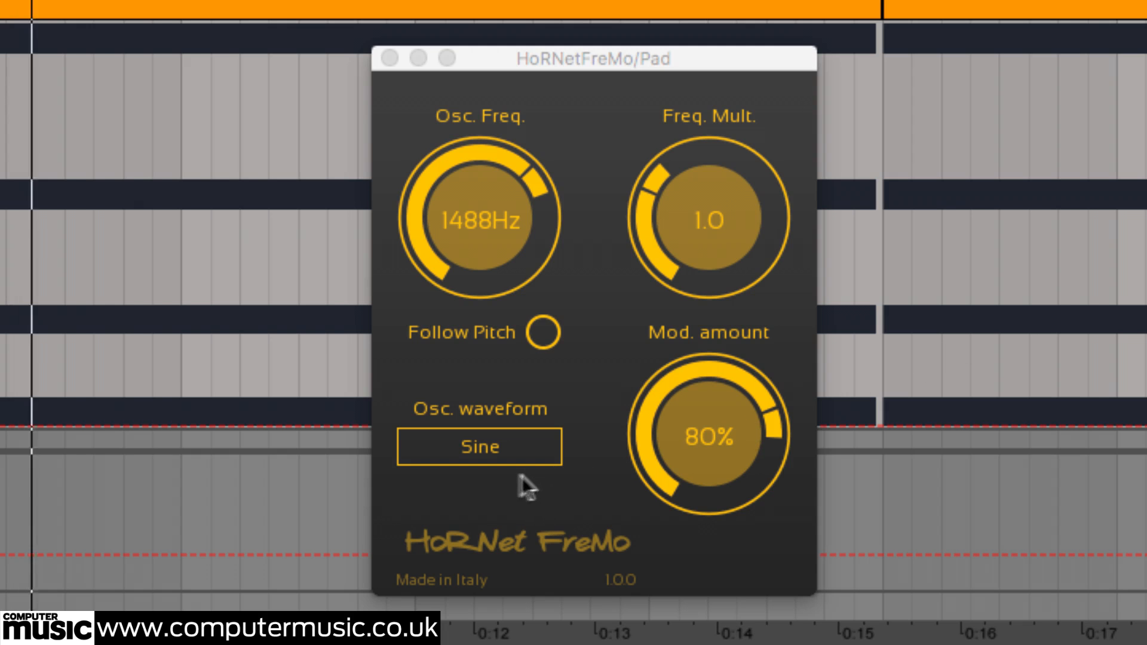
click(493, 445)
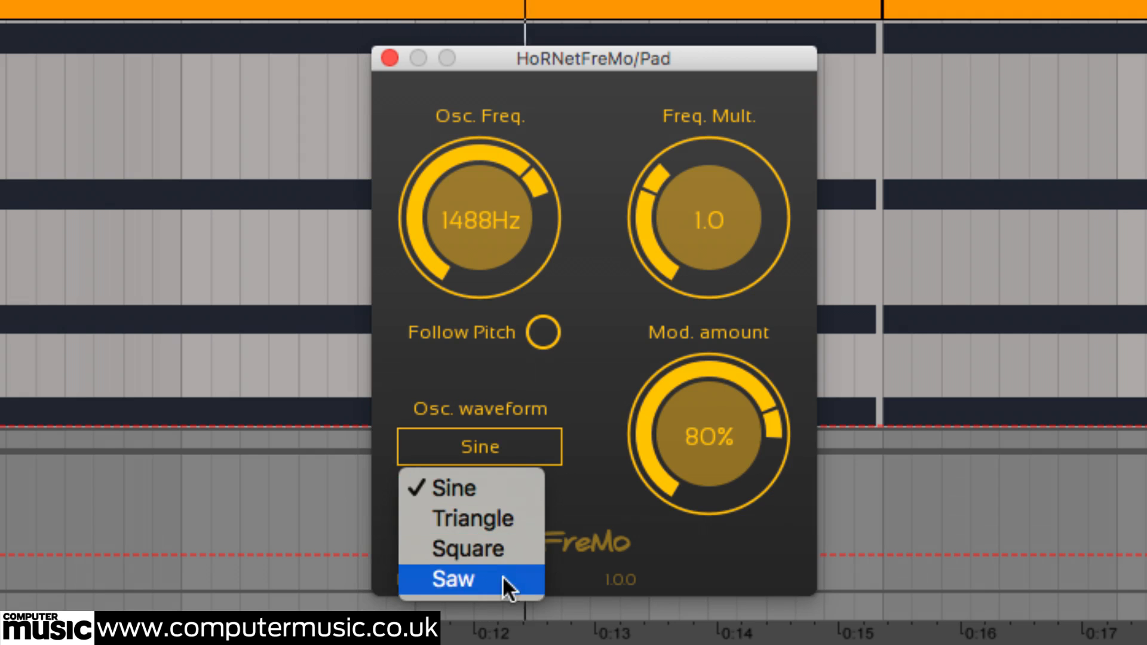
click(517, 518)
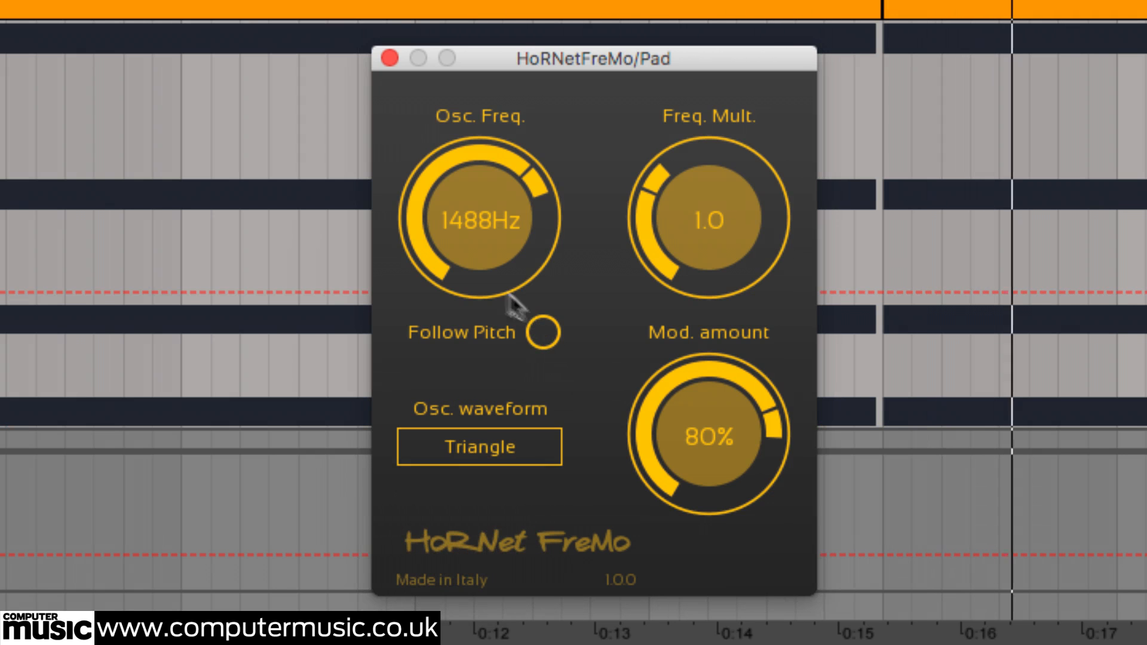
click(489, 449)
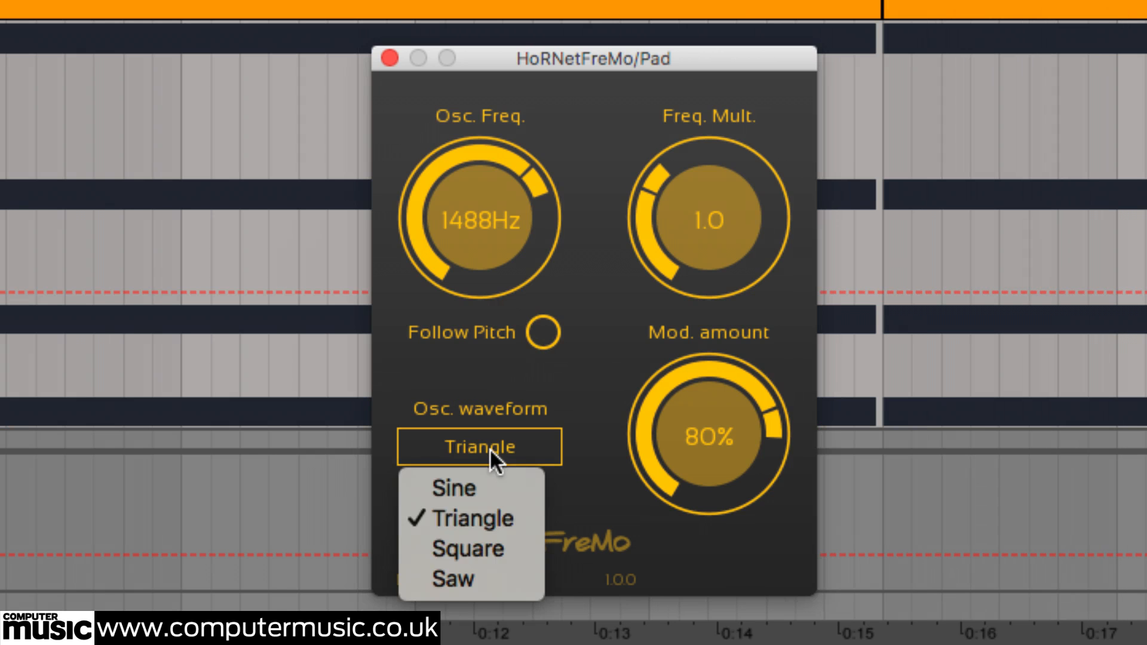
click(491, 542)
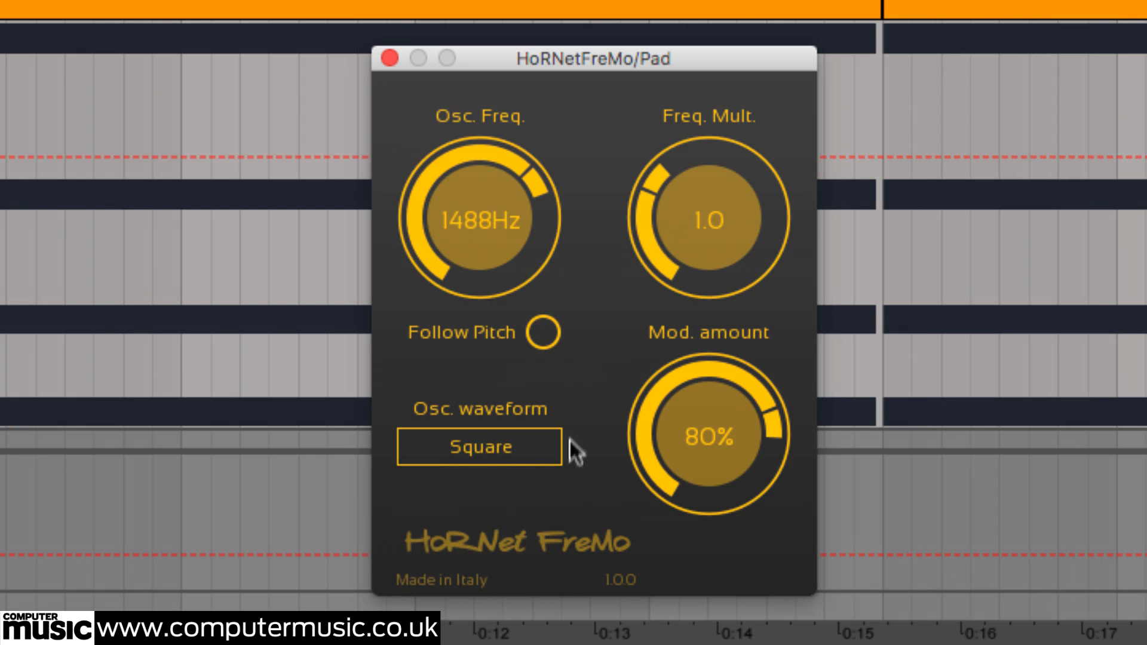
click(481, 445)
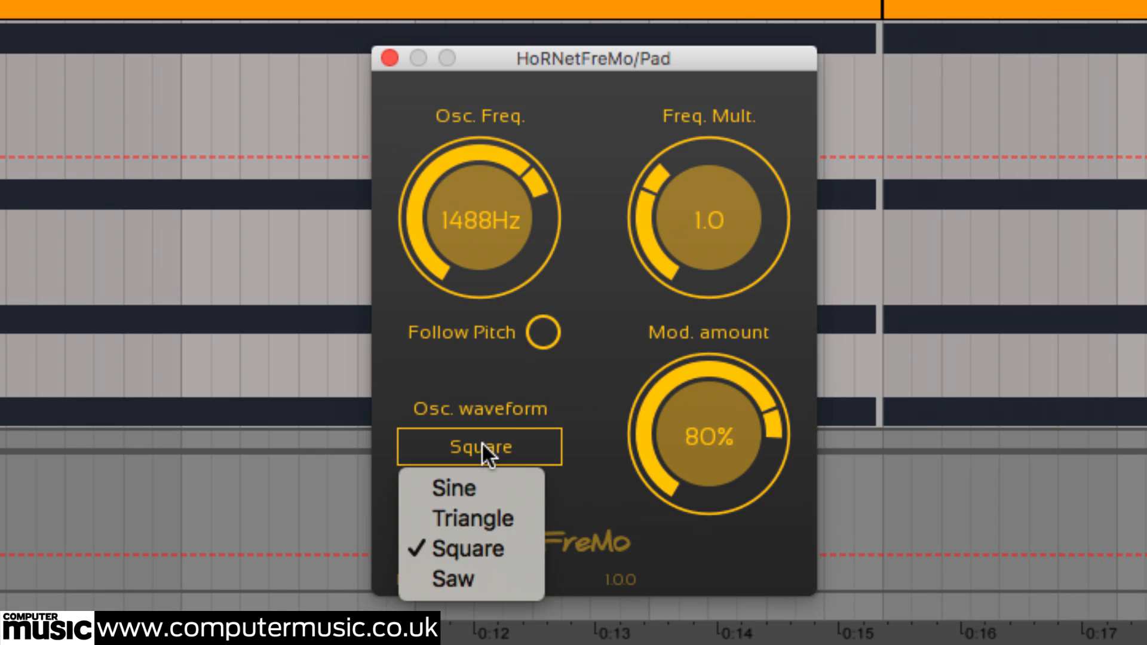
click(483, 568)
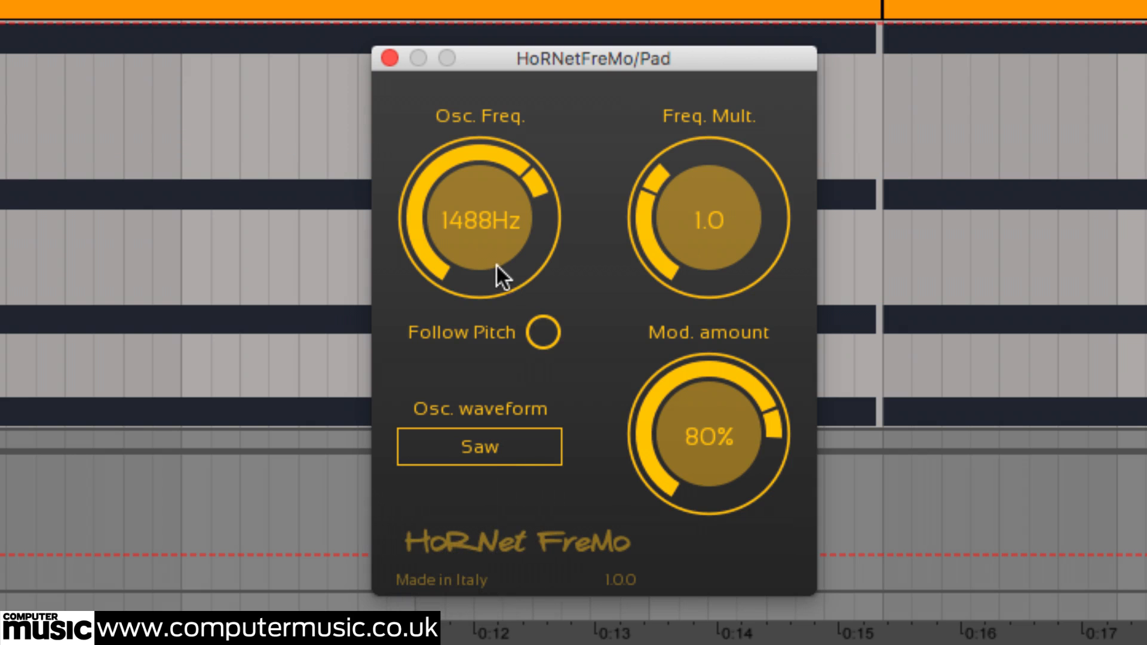
- Set the Pad plug-in's oscillator waveform to Square and retune its oscillator frequency to 1488 Hz
drag(496, 260, 528, 264)
click(496, 442)
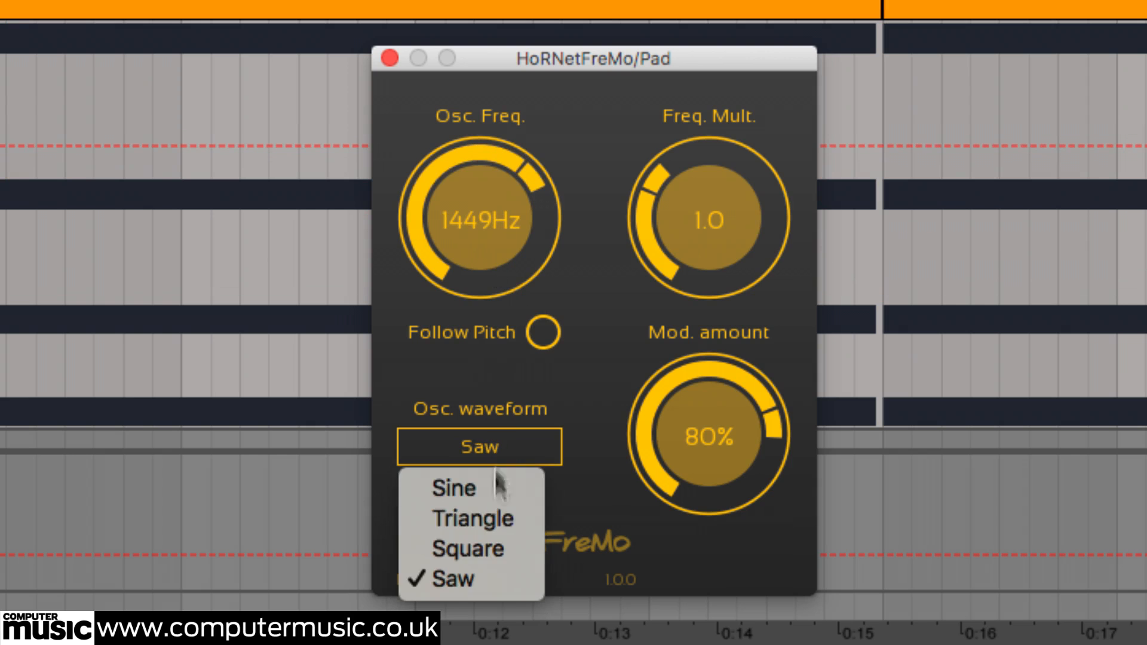
click(523, 546)
drag(468, 239, 503, 218)
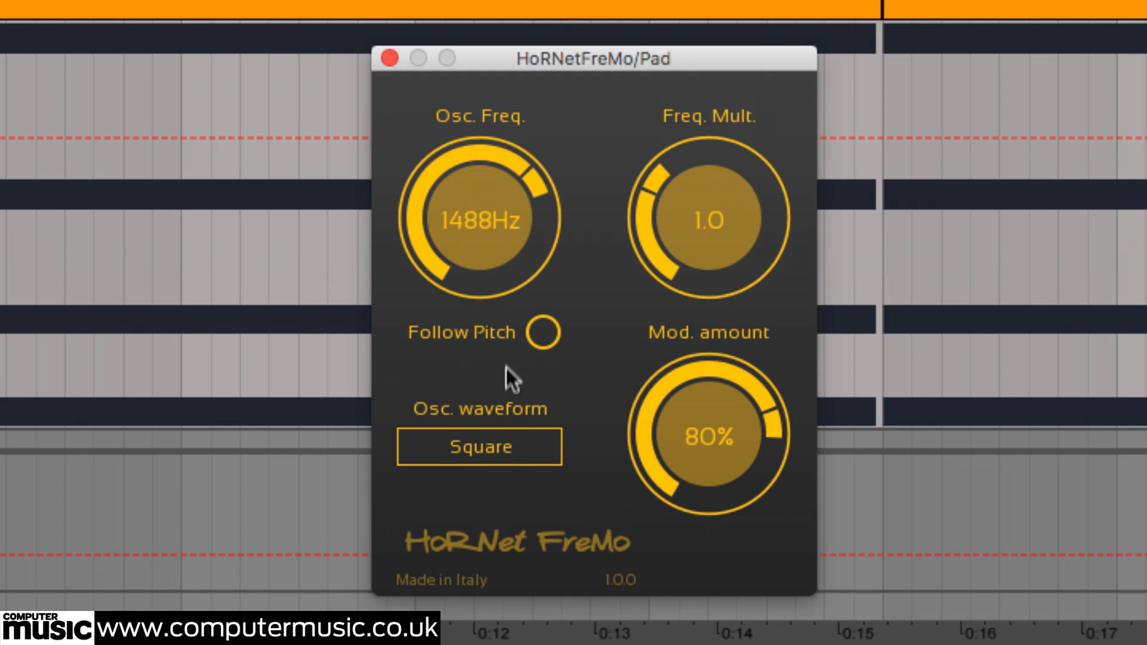
- Set the Pad plug-in's oscillator waveform to Triangle and retune its oscillator frequency to 1501 Hz
click(499, 453)
click(496, 518)
drag(475, 246, 523, 240)
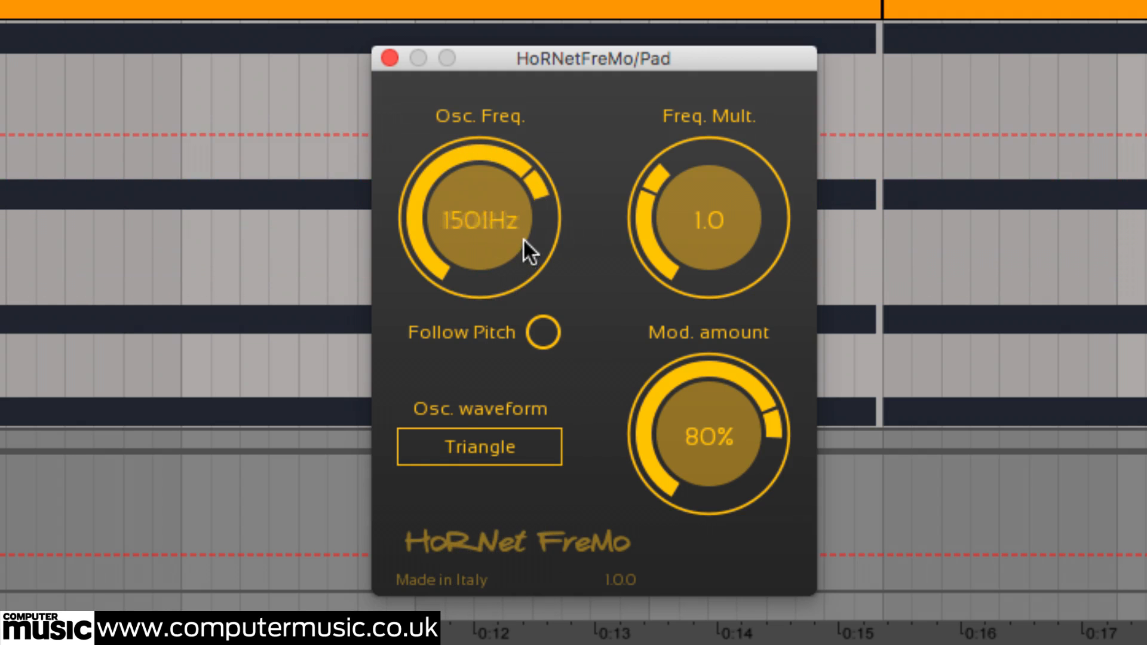
- Set the Pad plug-in's oscillator waveform to Sine and sweep its oscillator frequency down to 1186 Hz
click(493, 447)
click(489, 484)
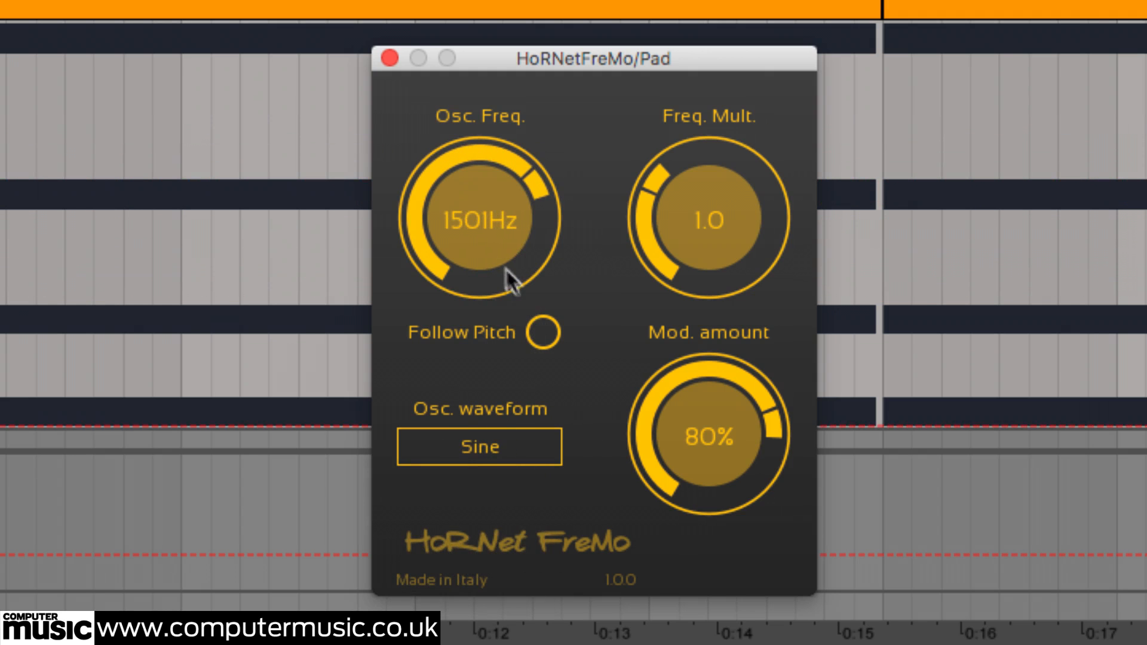
drag(485, 253, 583, 285)
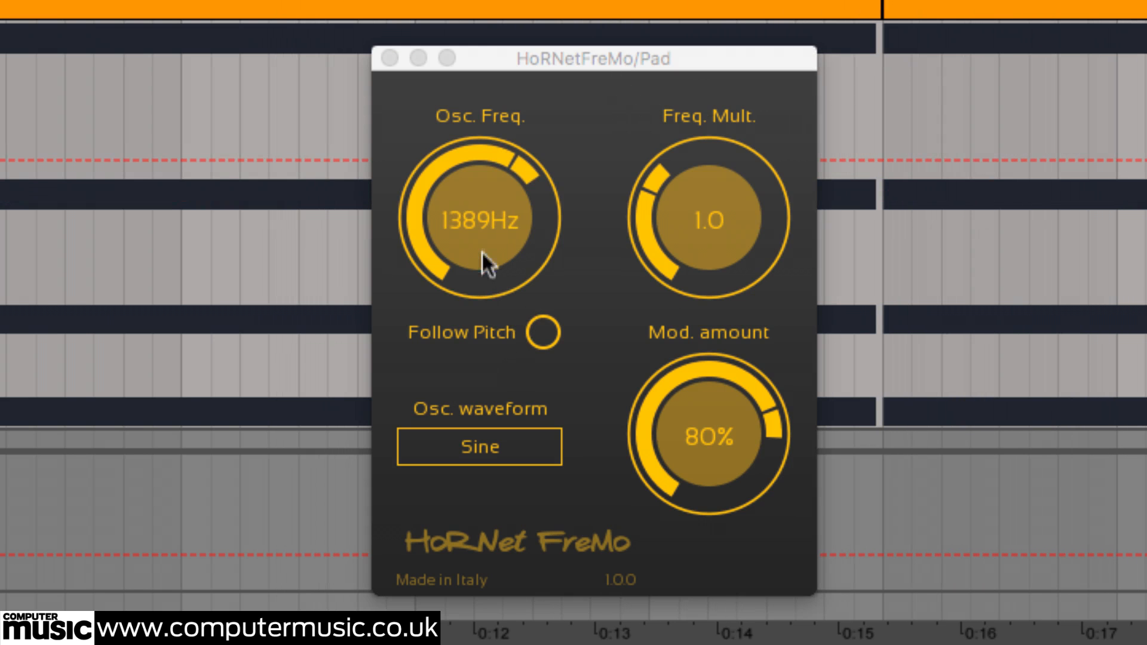
drag(481, 249, 472, 321)
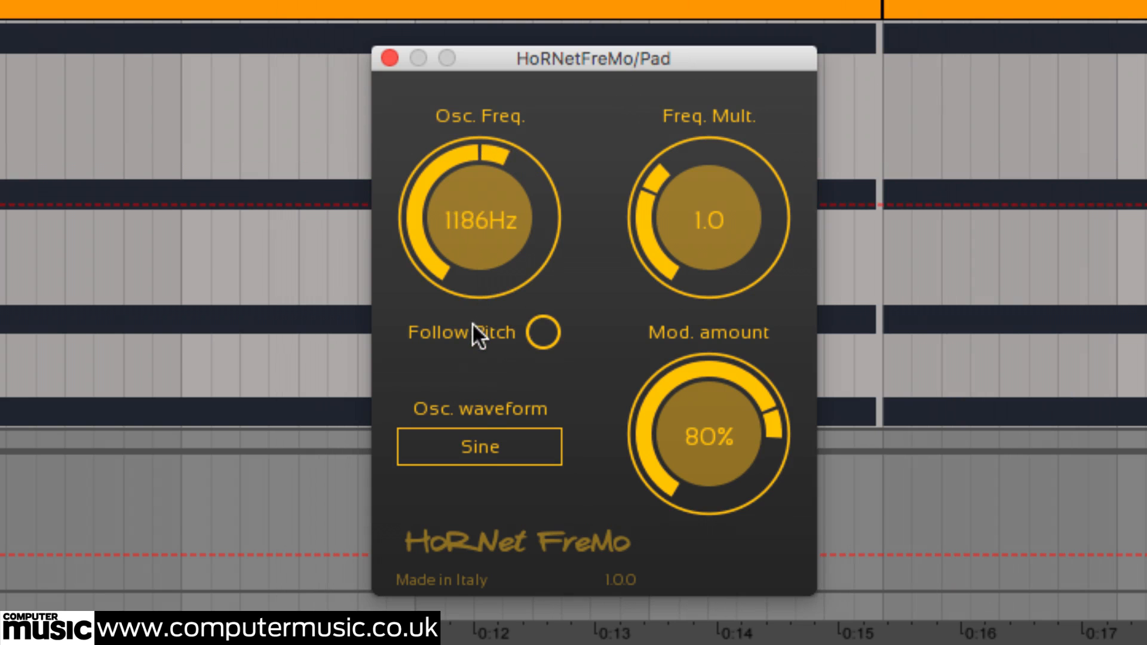
- Choose another oscillator waveform on the Pad plug-in and sweep its oscillator frequency
click(481, 453)
click(481, 578)
drag(471, 258, 550, 543)
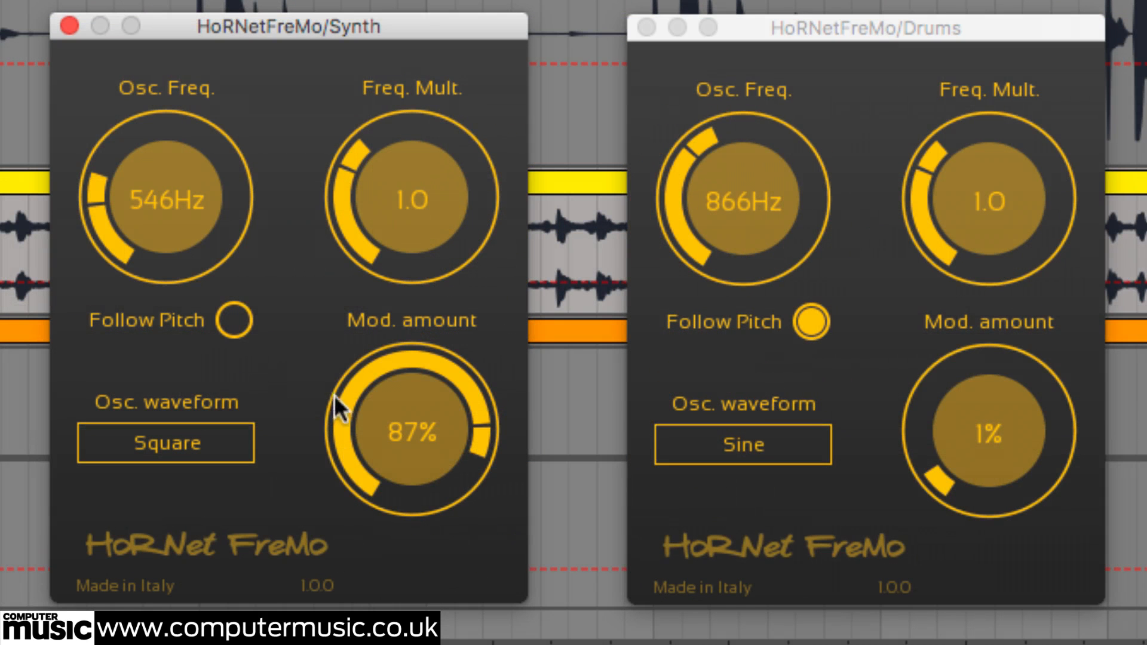
- Enable Follow Pitch on the Synth plug-in and set its oscillator frequency to 312 Hz and modulation amount to 25%
drag(94, 190, 214, 203)
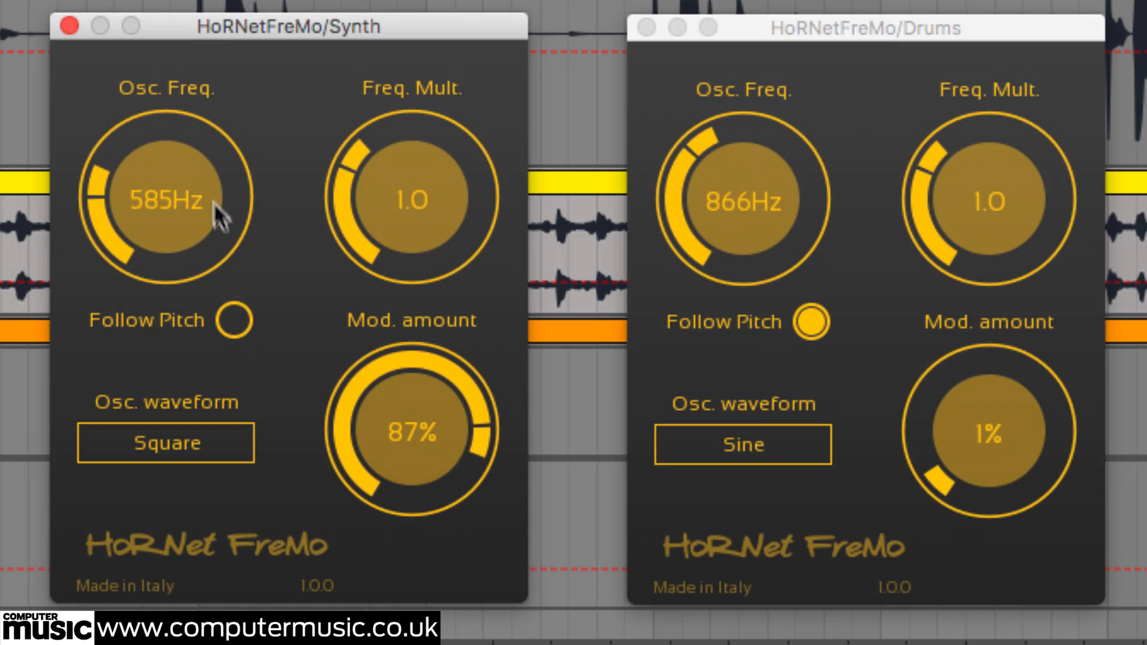
click(237, 314)
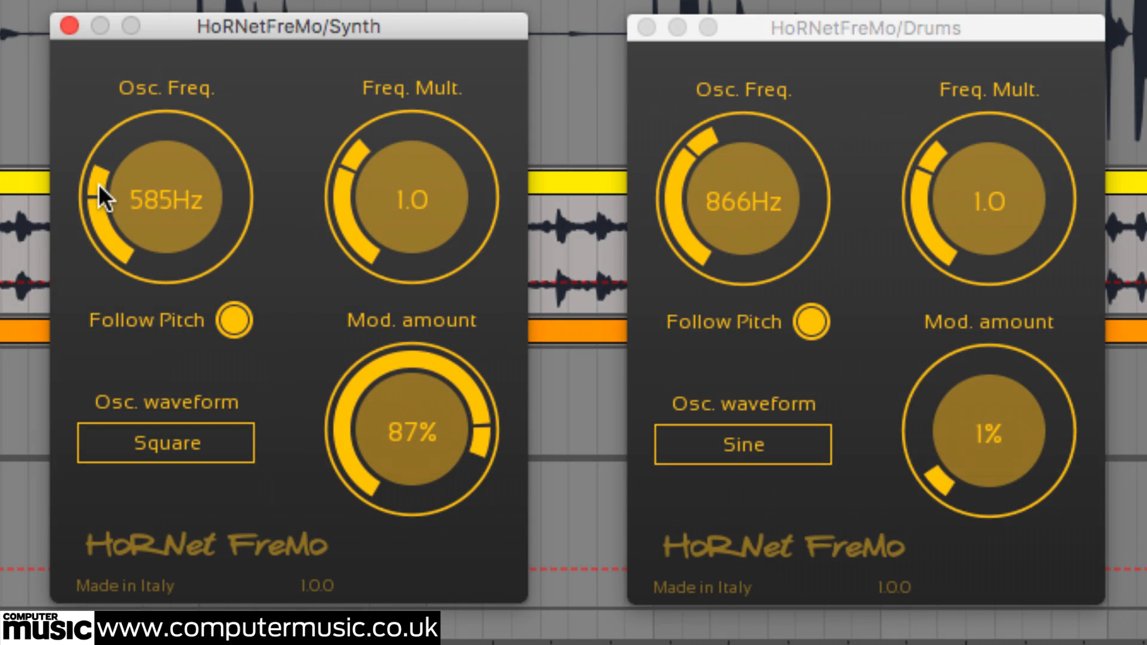
drag(98, 184, 185, 334)
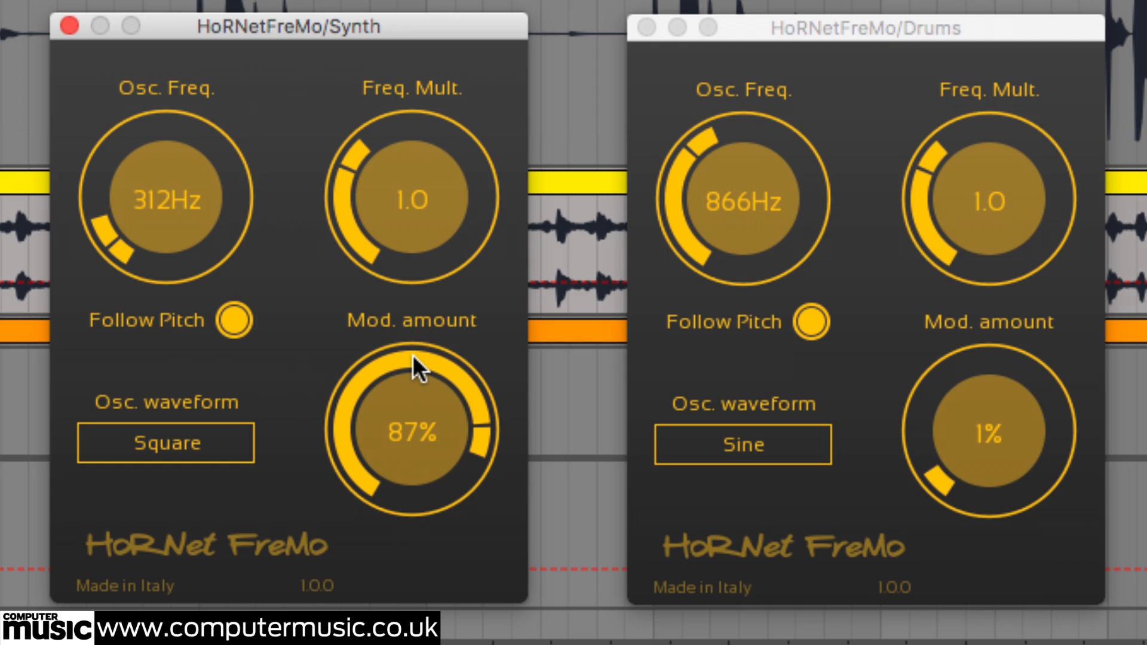
drag(413, 355, 454, 642)
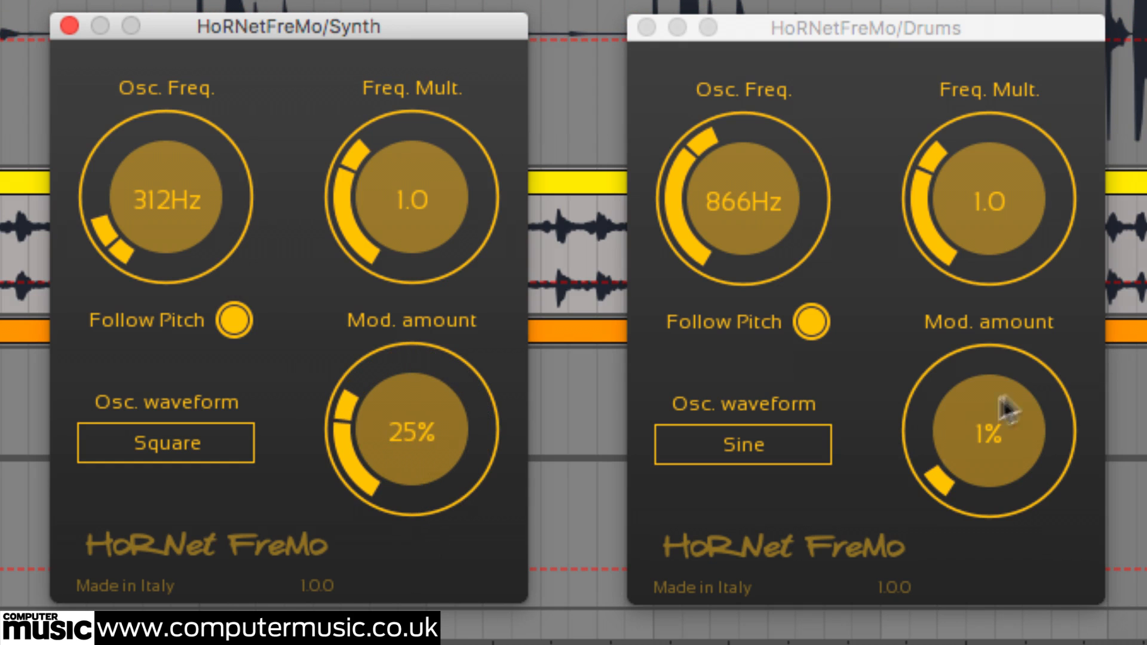
- Set the Drums plug-in's modulation amount to 67% and oscillator frequency to 1597 Hz, finishing with a lower modulation amount
drag(941, 481, 969, 3)
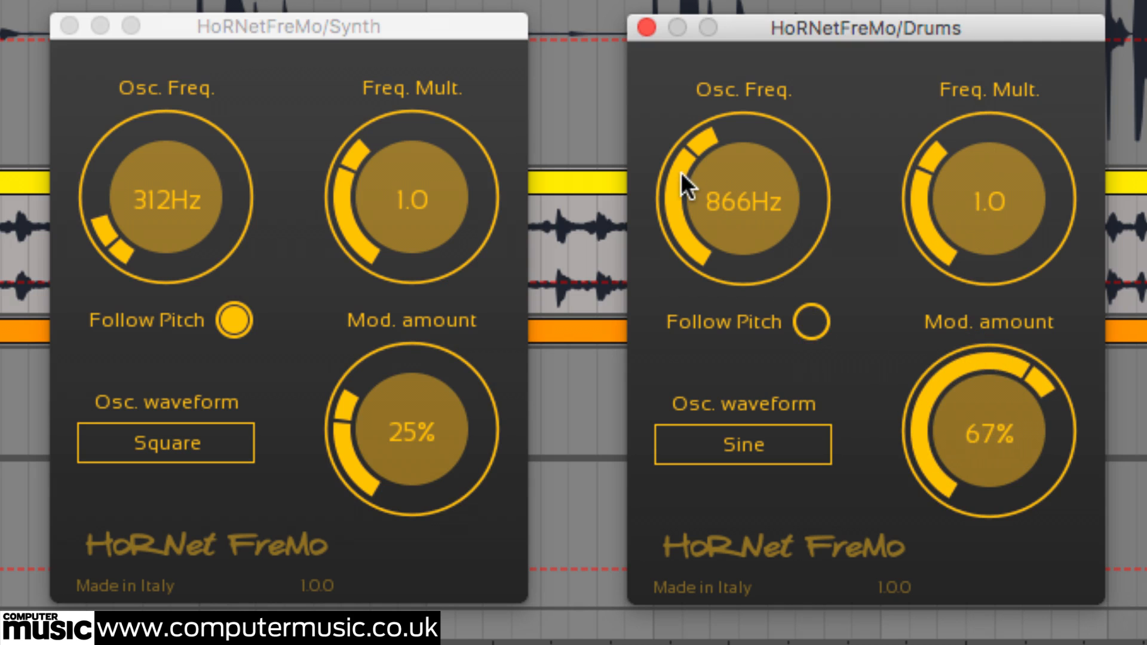
drag(681, 173, 837, 227)
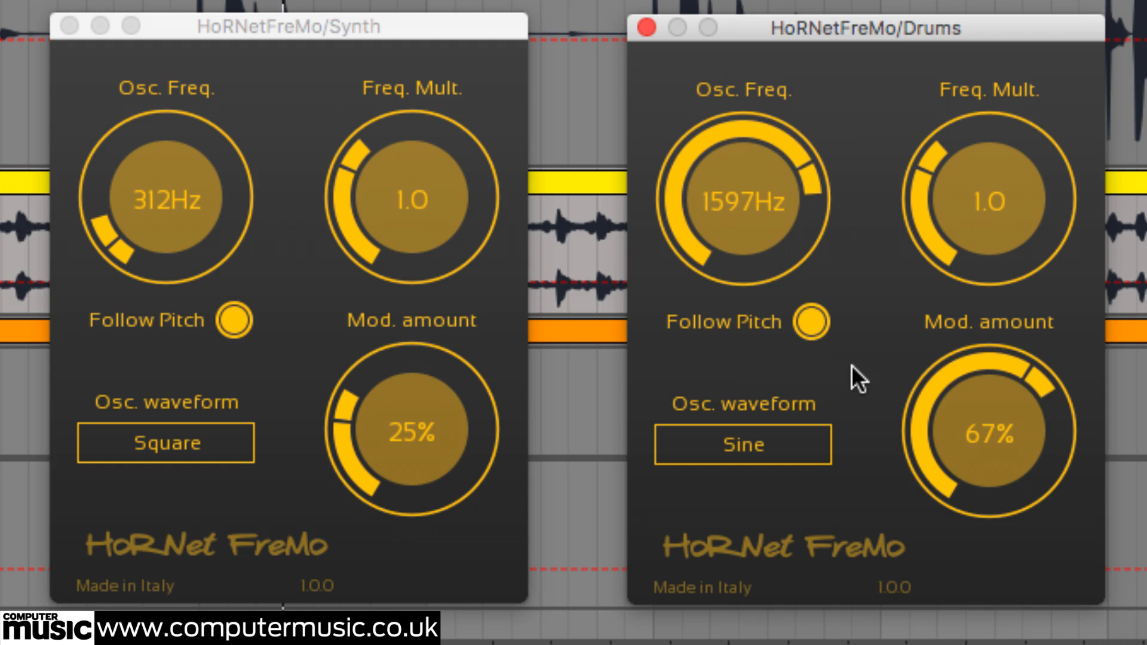
drag(965, 374, 862, 553)
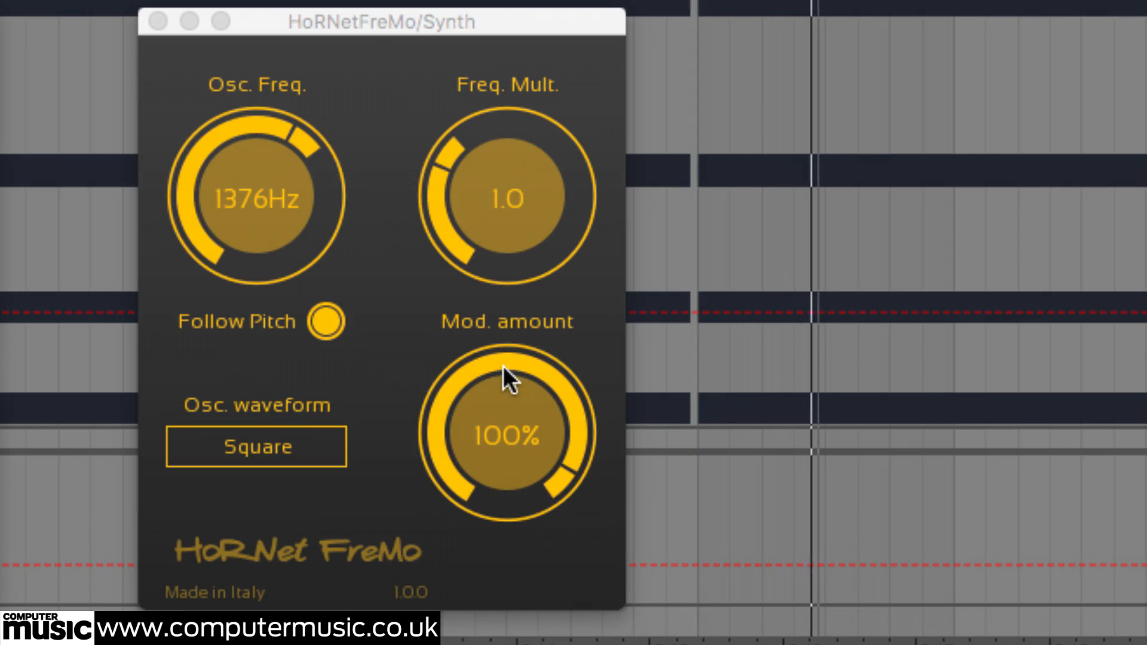
- Try frequency multipliers of 2 and 3 on the Synth plug-in with Follow Pitch enabled
double_click(514, 201)
text(2)
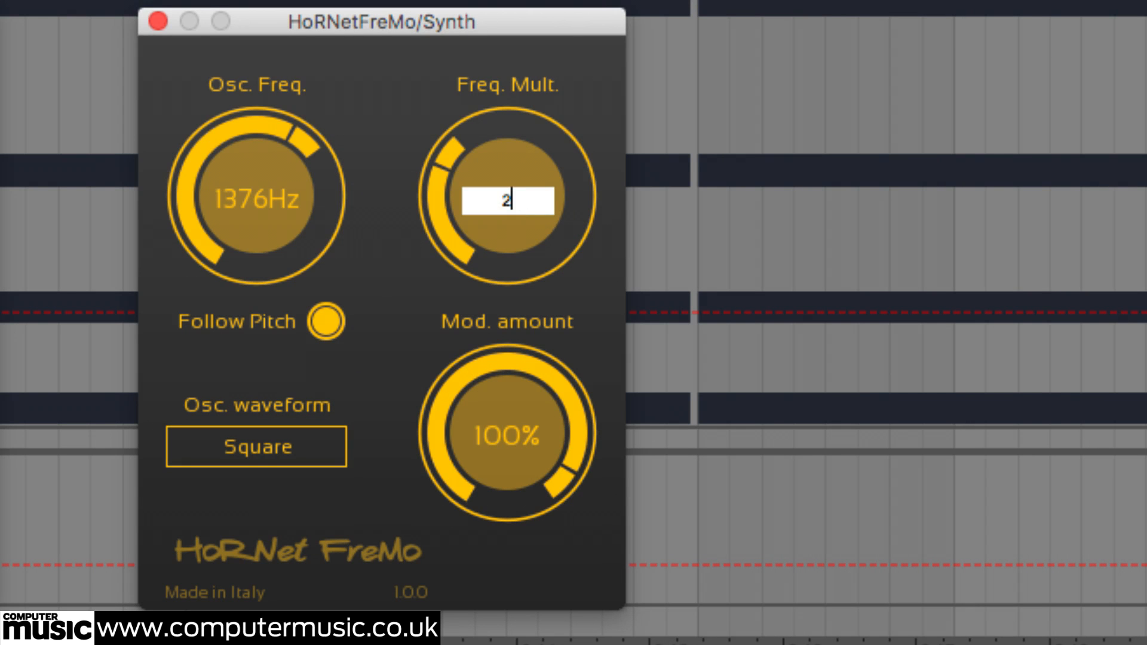
key(Return)
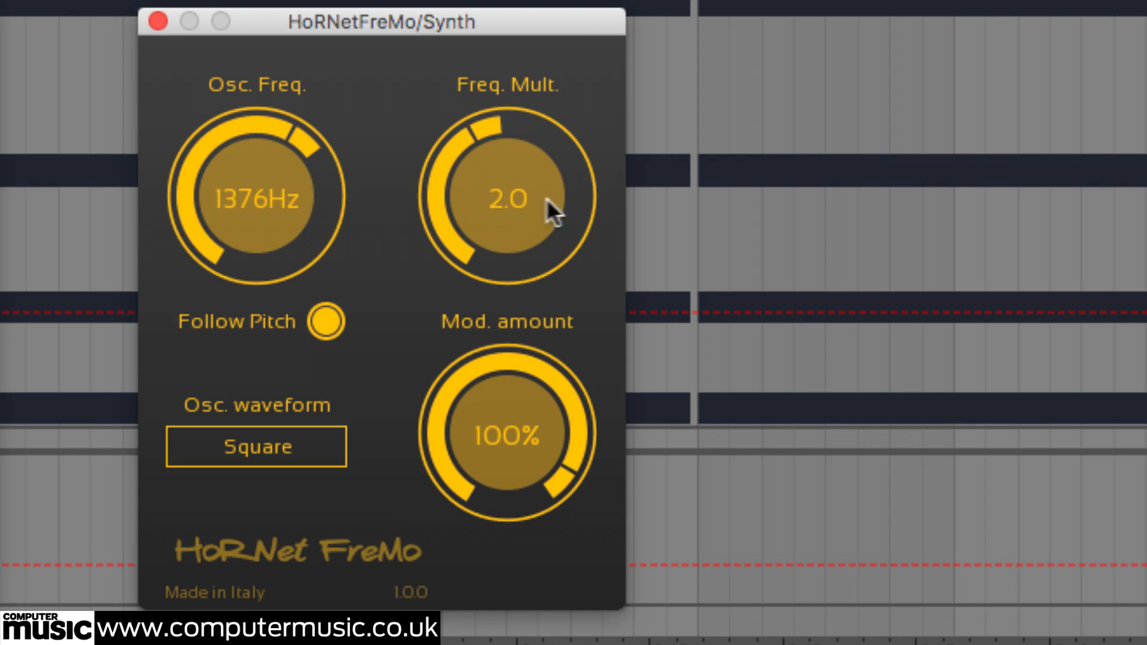
double_click(522, 200)
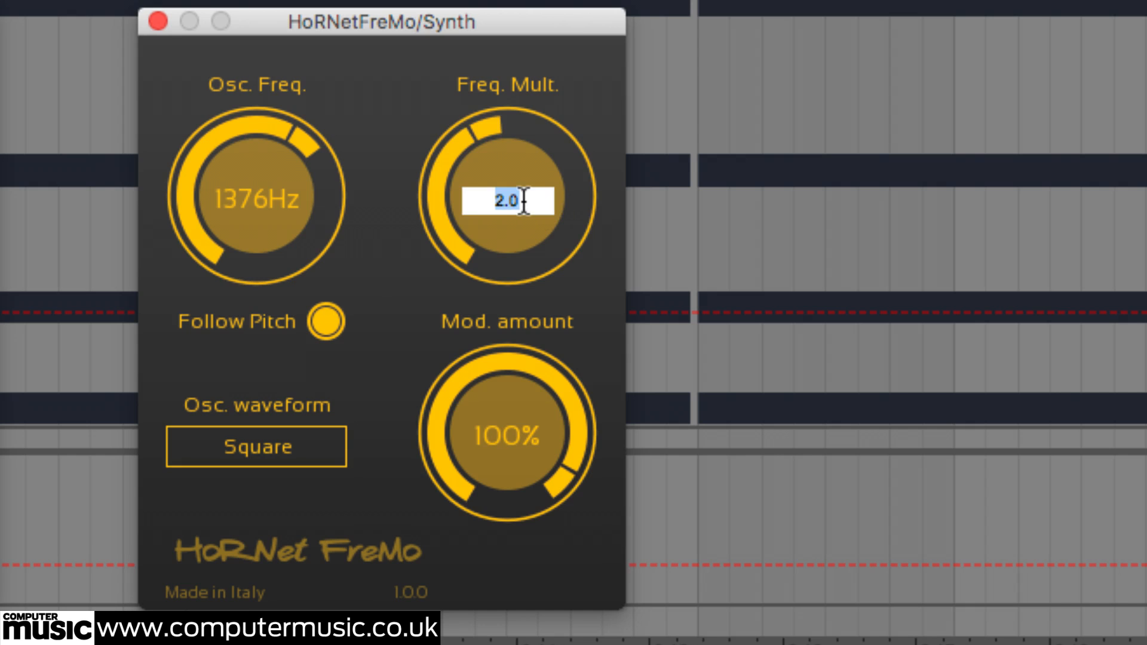
text(3)
key(Return)
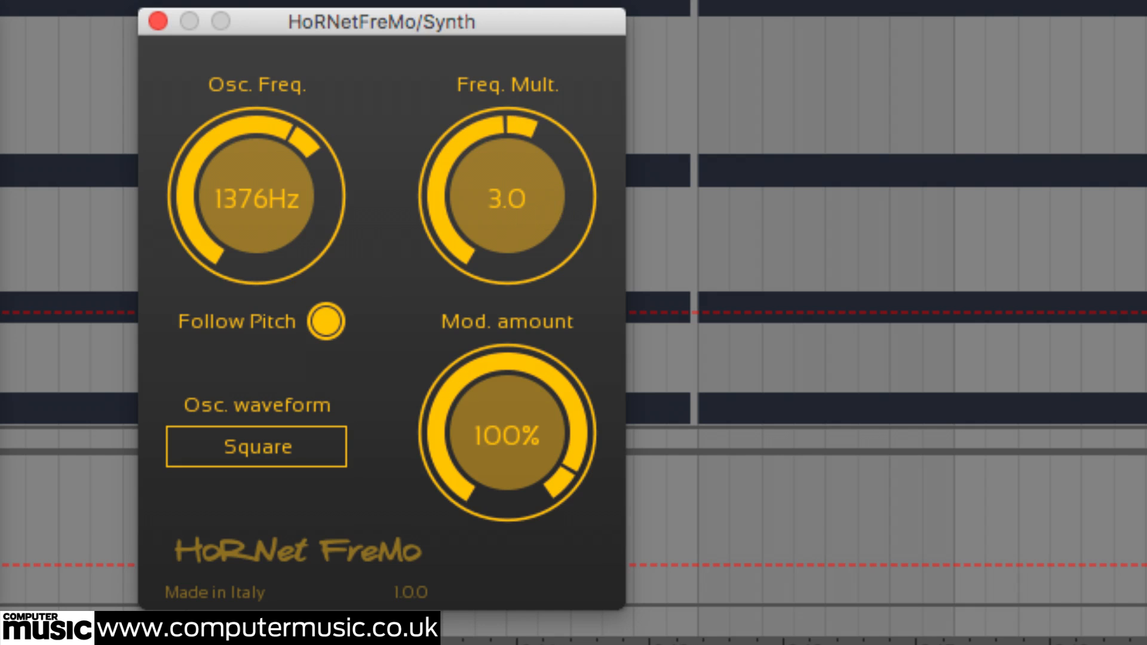
- Try higher frequency multipliers of 4 and 7 on the Synth plug-in
double_click(523, 200)
text(4)
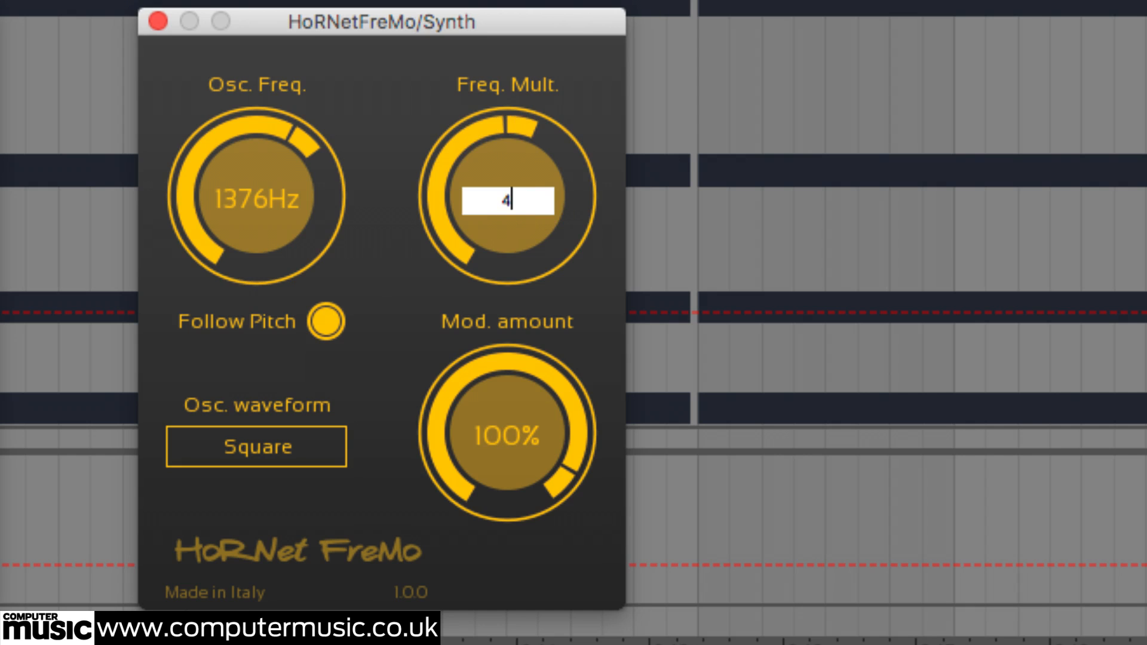
key(Return)
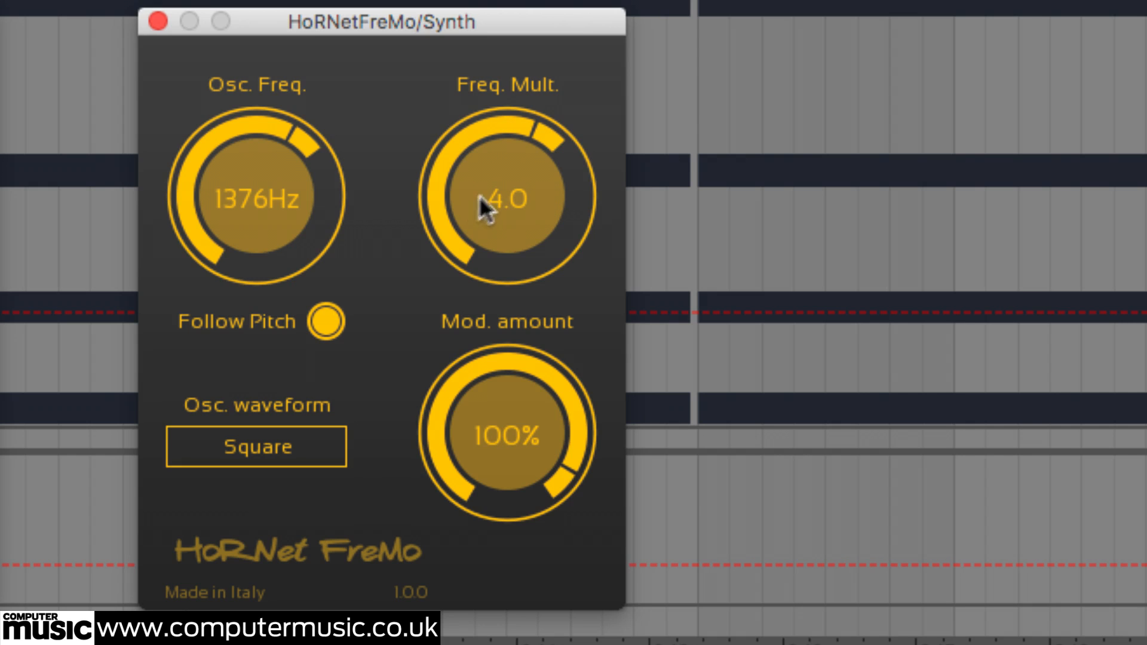
double_click(506, 198)
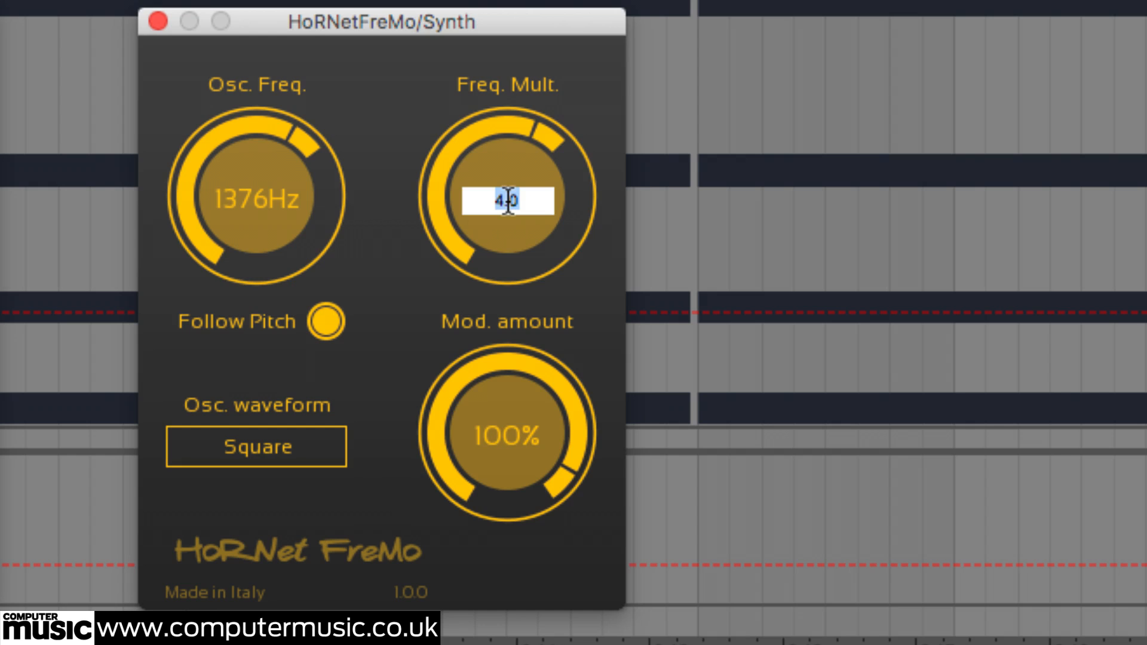
text(7)
key(Return)
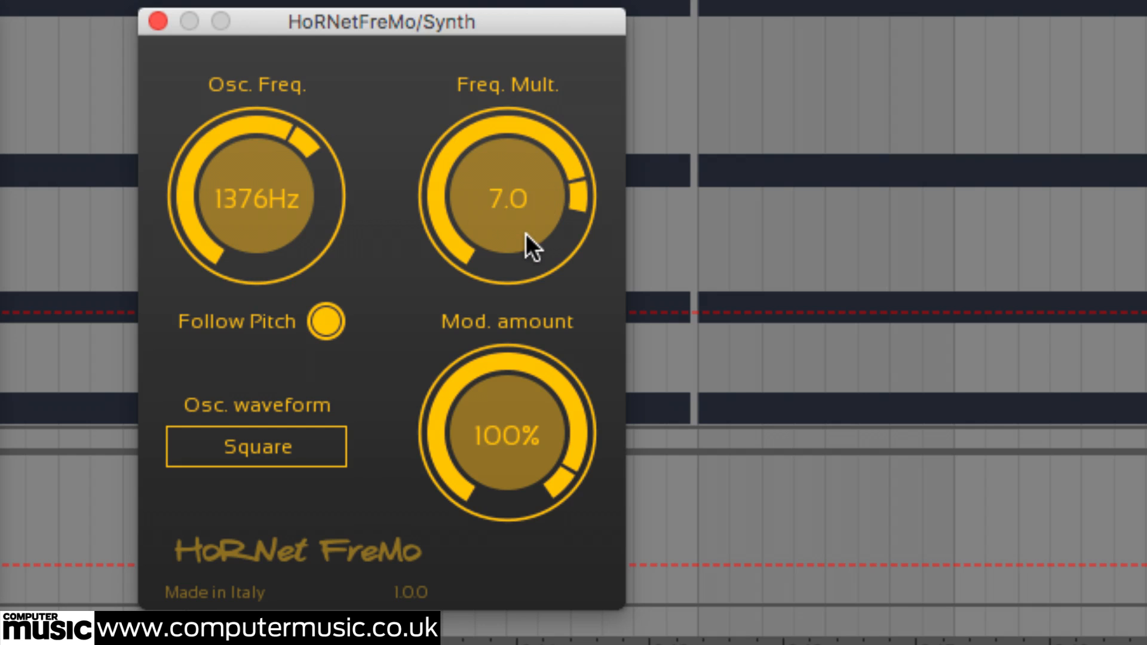
- Sweep the Synth plug-in's frequency multiplier down through 6.1 and 2.2 to 1.6
drag(525, 233, 521, 273)
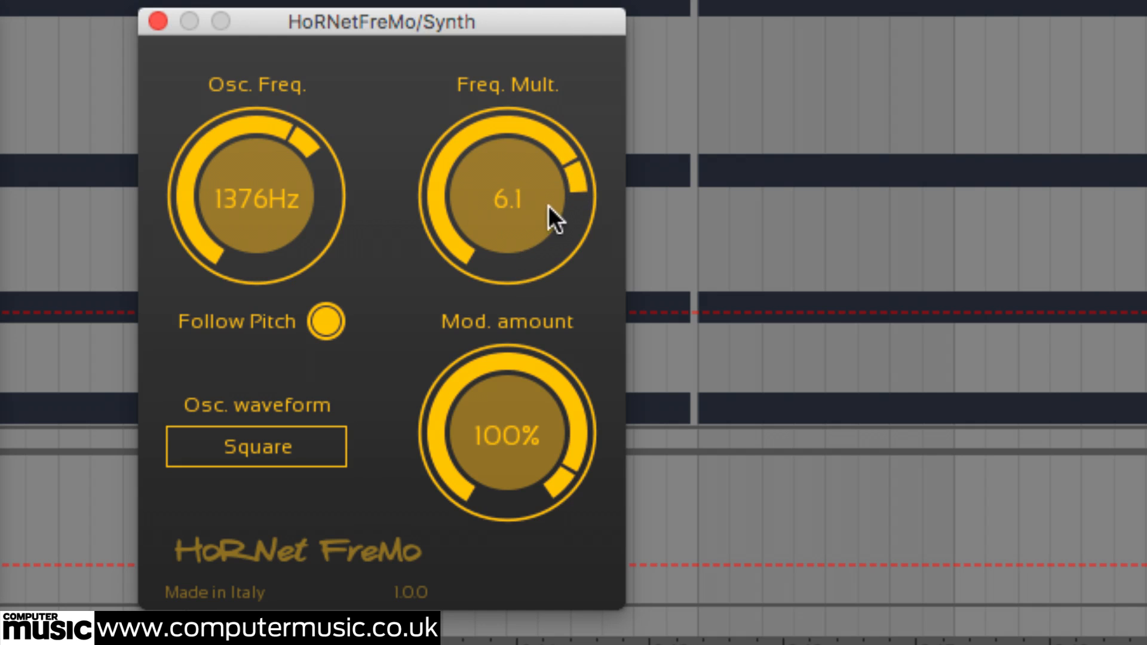
drag(543, 218, 494, 451)
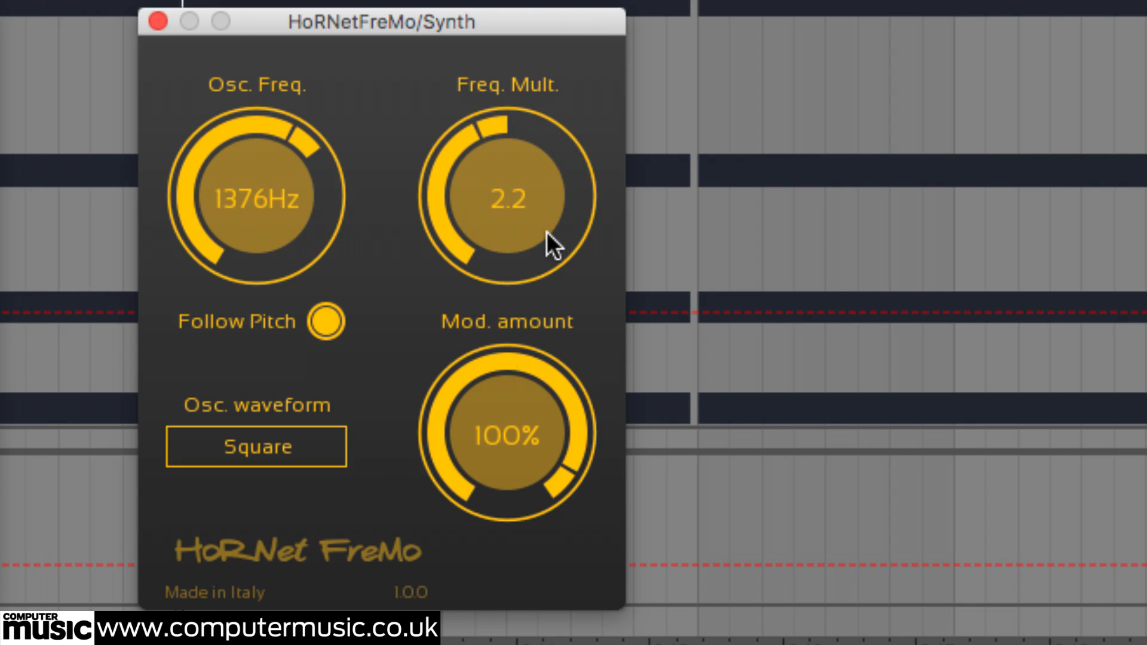
drag(534, 230, 534, 282)
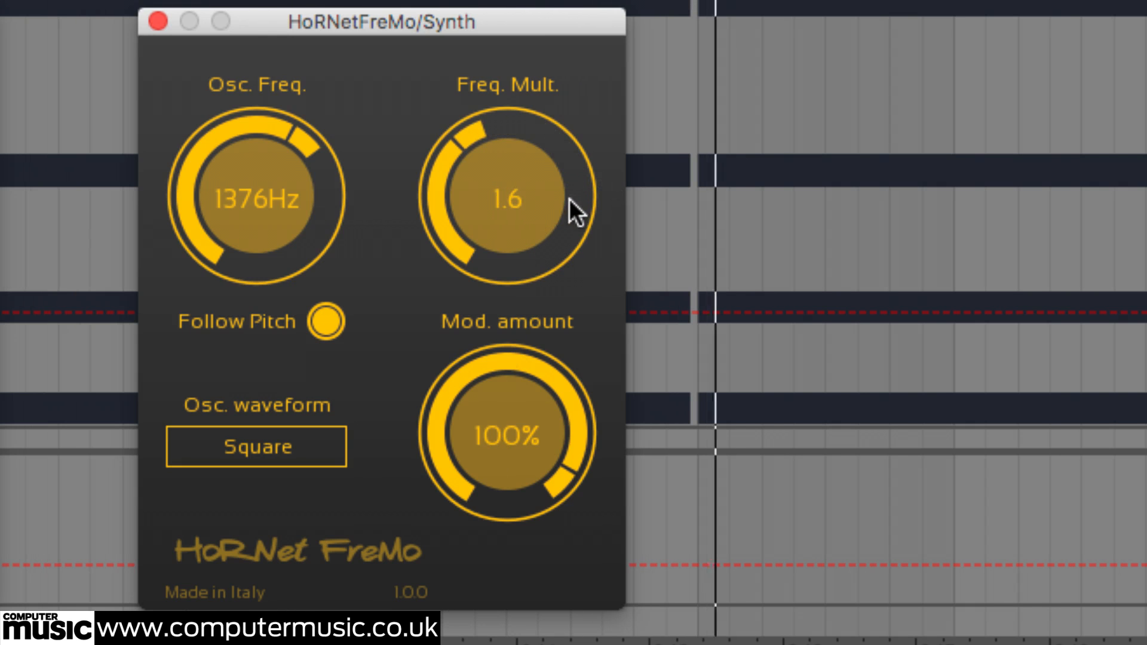
- Set the Synth plug-in's frequency multiplier to 0.5 and sweep it up to 3.6
double_click(508, 199)
text(0.5)
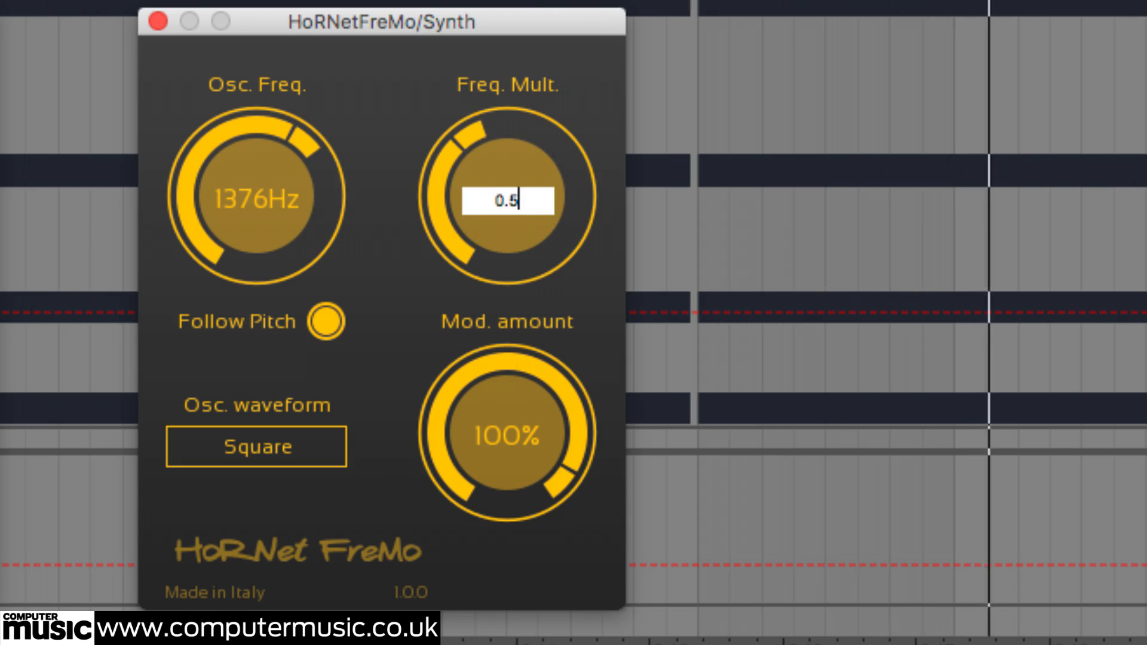
key(Return)
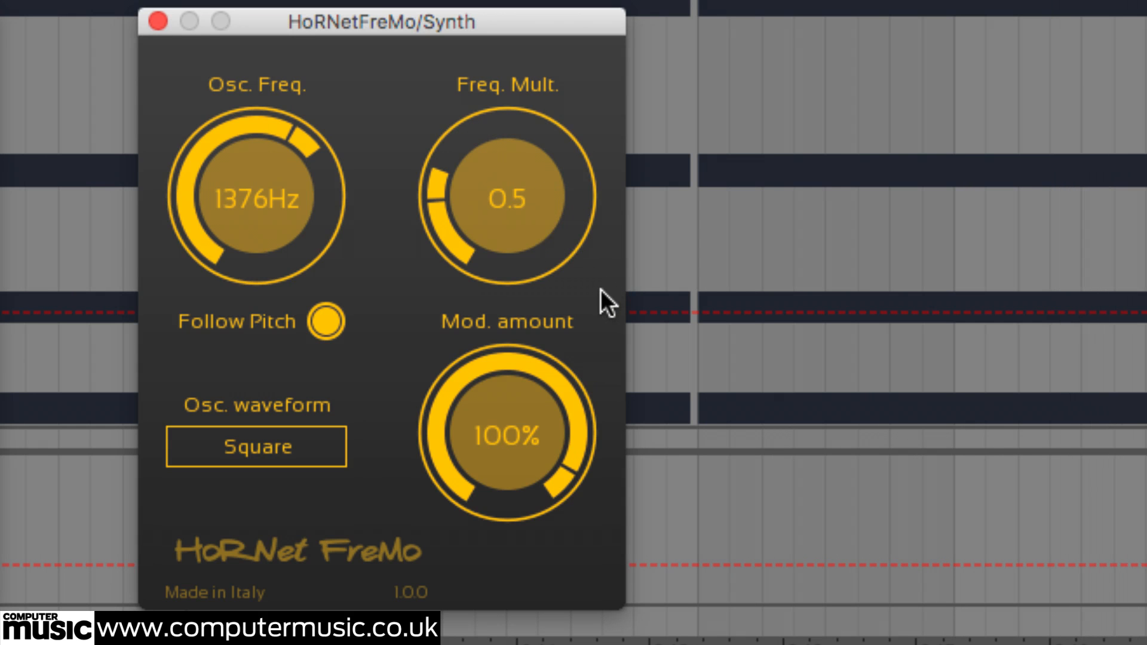
drag(507, 238, 572, 0)
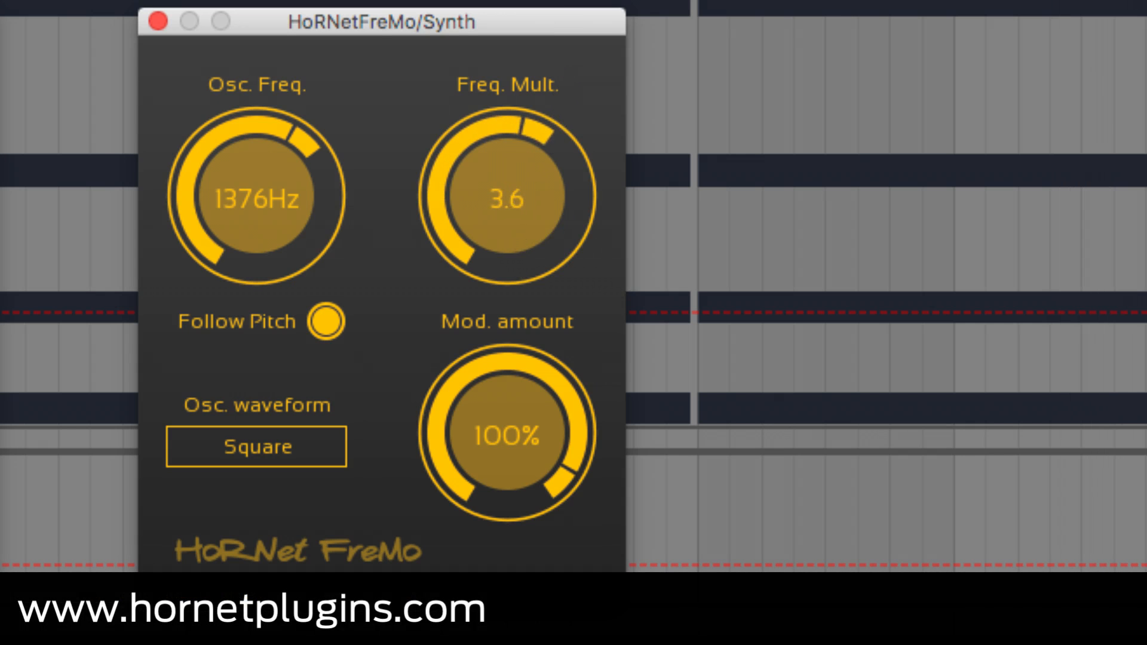